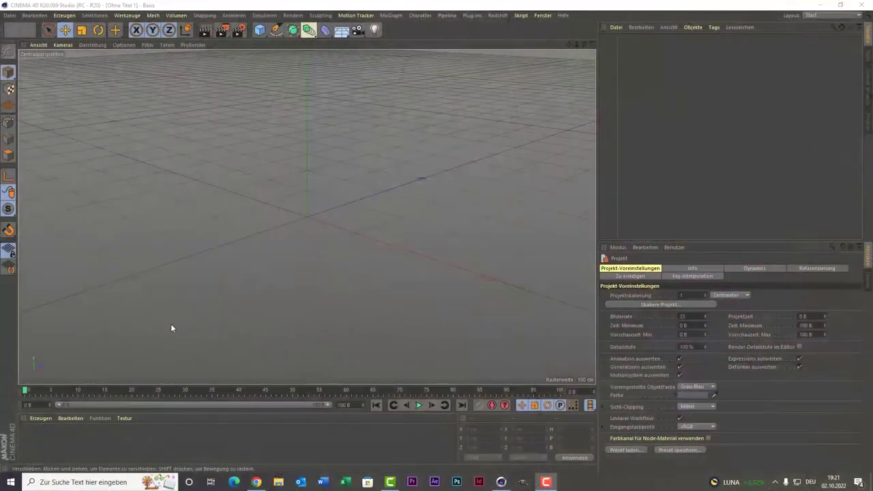
- Add a Blume flower spline and lay it flat on the XZ plane
click(275, 31)
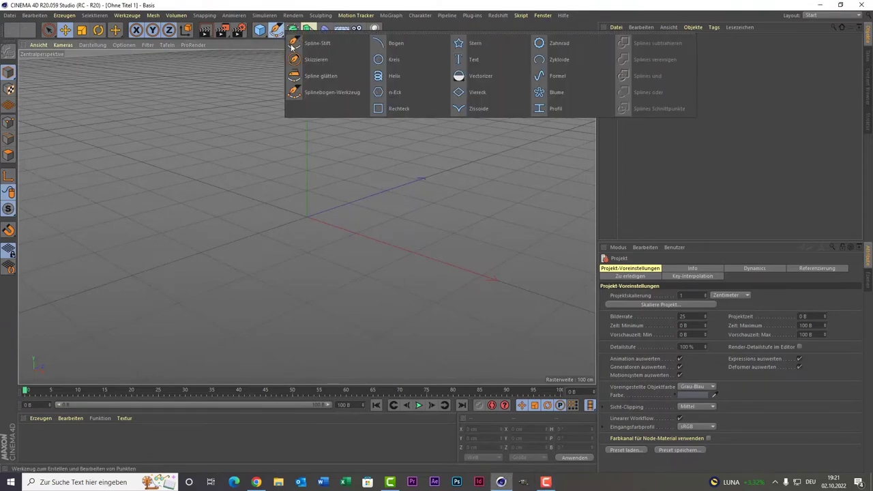
click(585, 92)
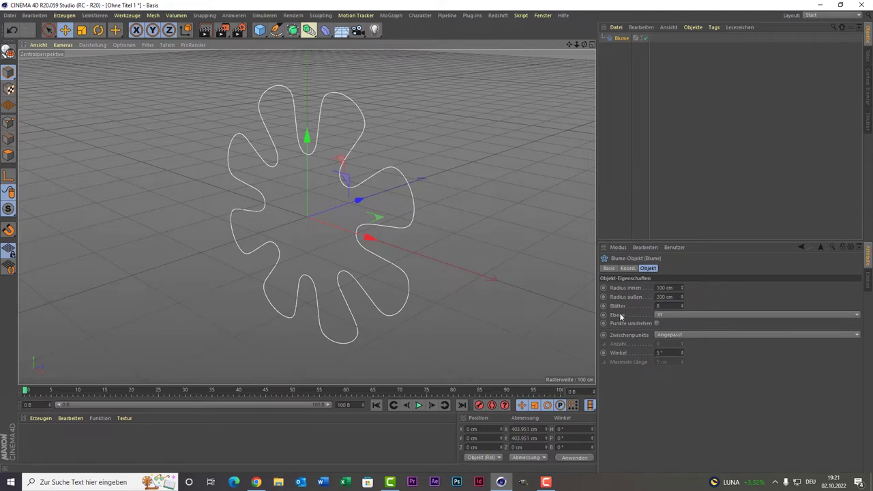
click(659, 314)
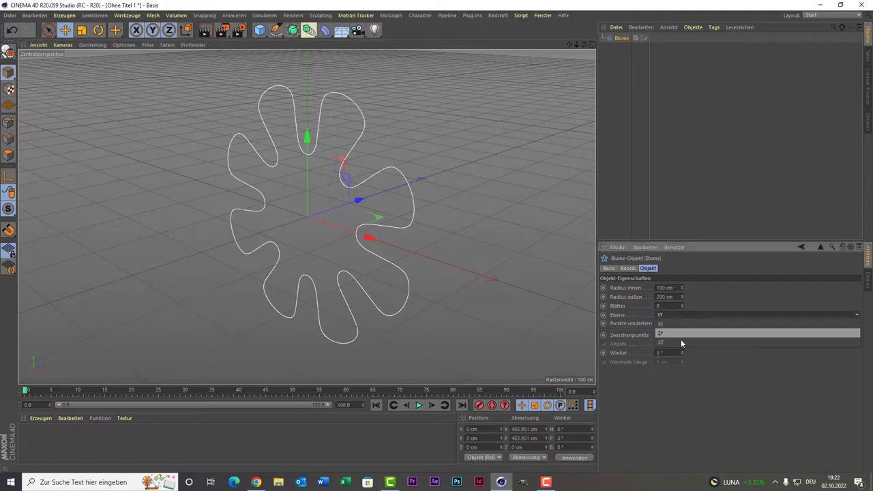
click(680, 342)
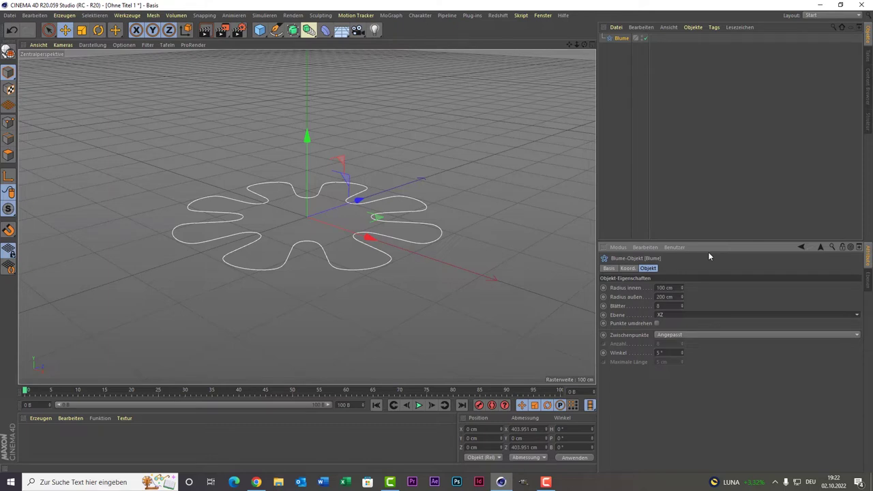
- Duplicate the Blume flower spline to create Blume.1
click(614, 46)
click(621, 39)
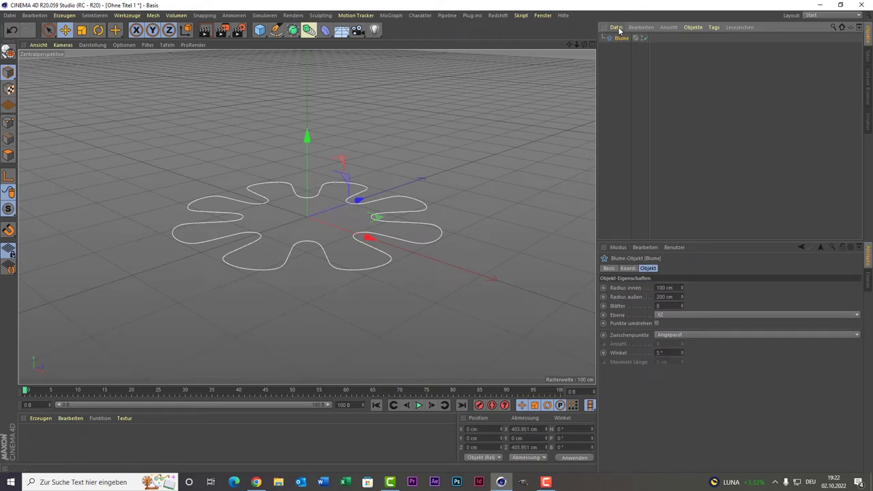
key(ctrl+v)
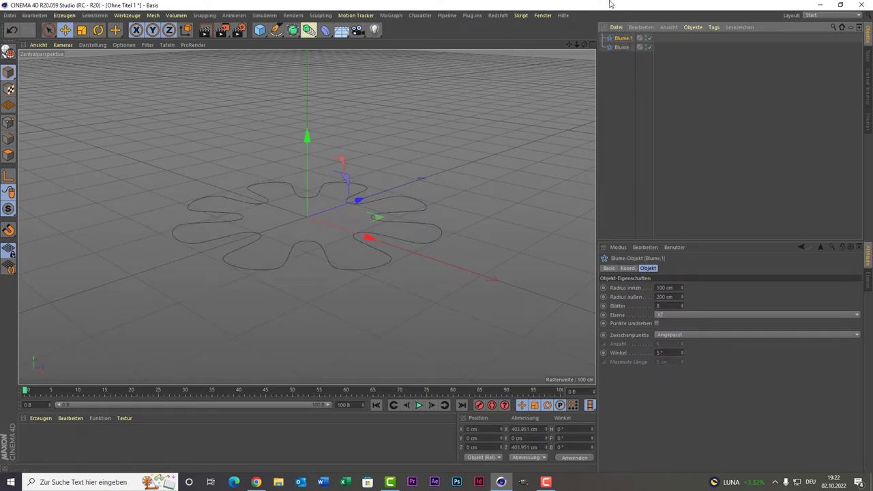
- Set the original Blume's inner radius to 30 cm and outer radius to 40 cm
click(623, 48)
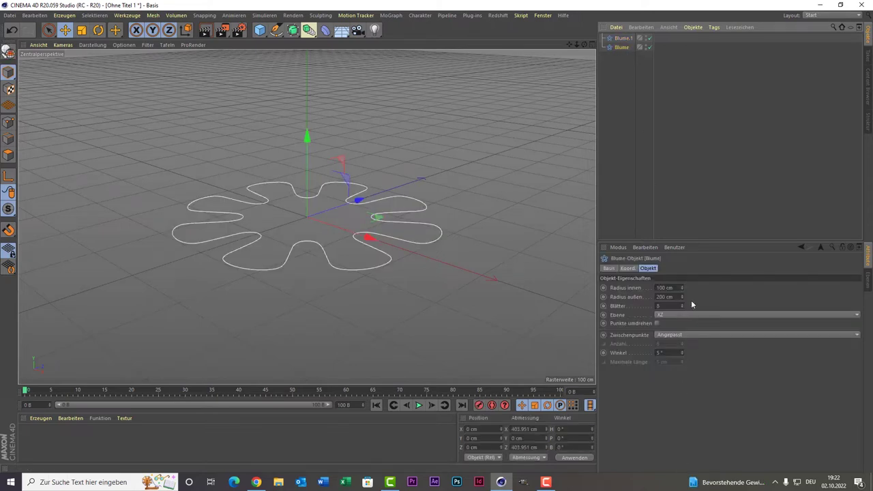
click(665, 287)
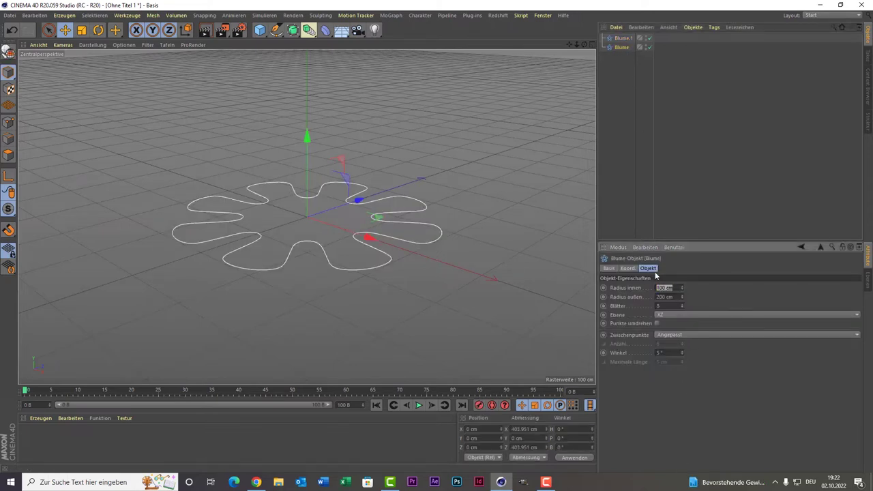
text(30)
key(Tab)
text(4)
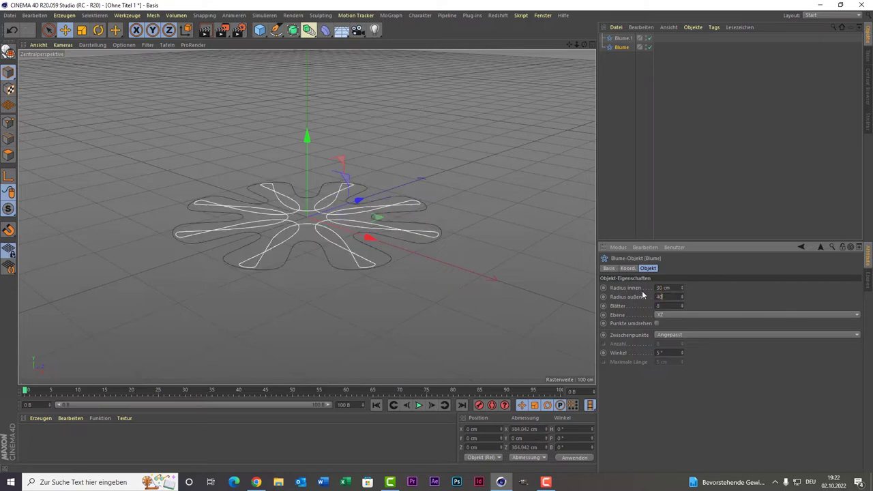
key(Return)
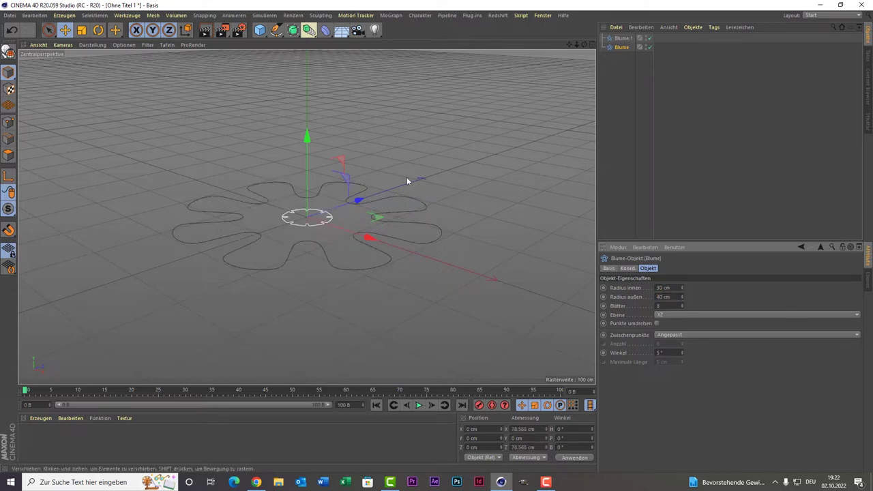
- Lift Blume.1 and give it a 12 cm inner and 24 cm outer radius
click(633, 37)
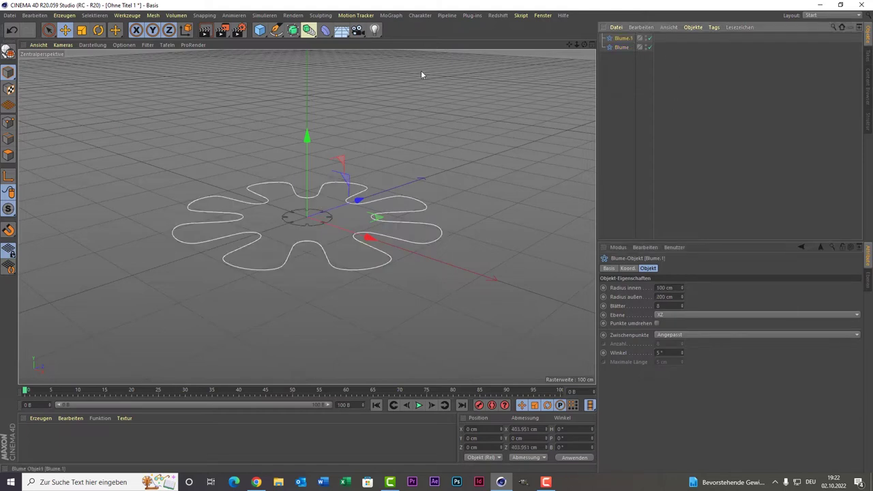
drag(315, 153, 322, 71)
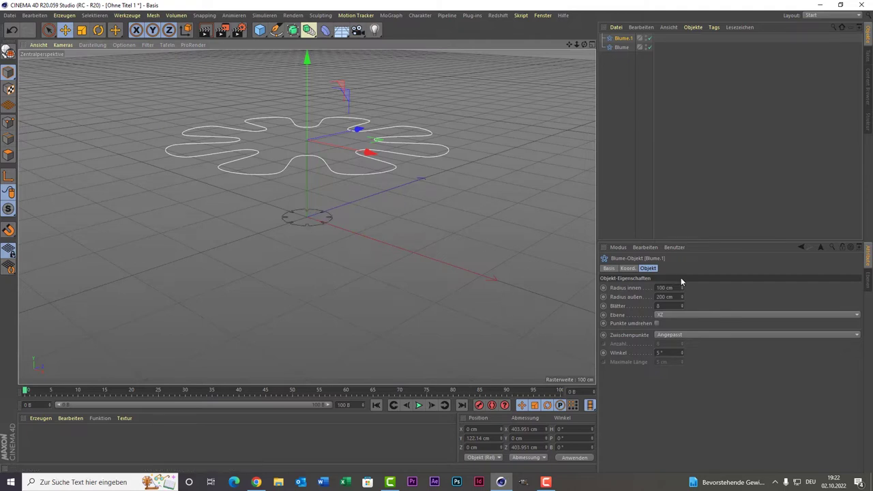
double_click(664, 287)
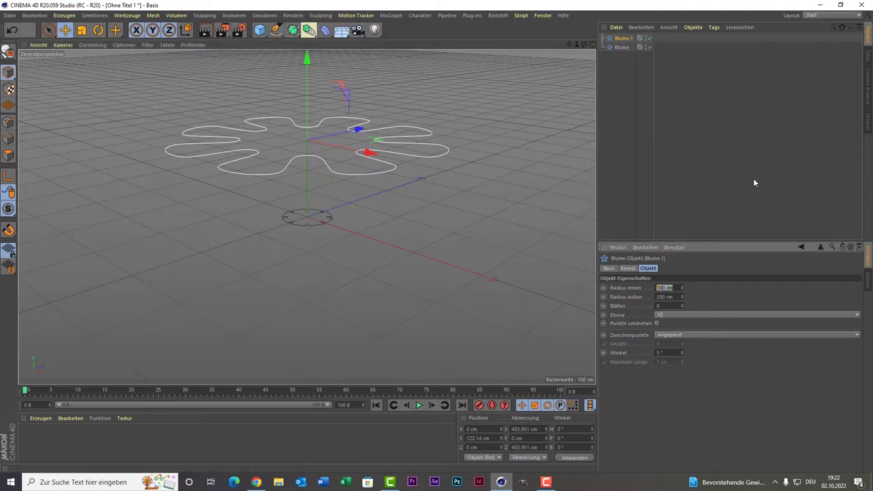
text(12)
key(Tab)
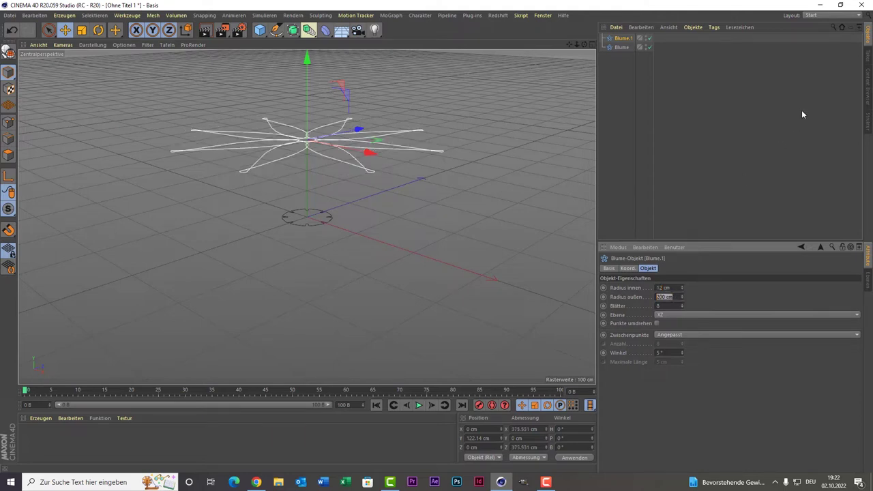
text(24)
key(Return)
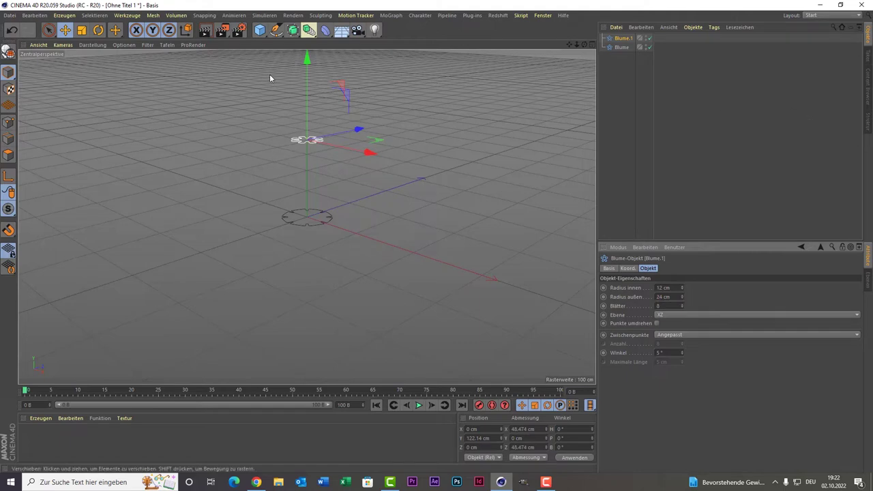
- Lower Blume.1 to about Y 31 cm
drag(308, 80, 326, 141)
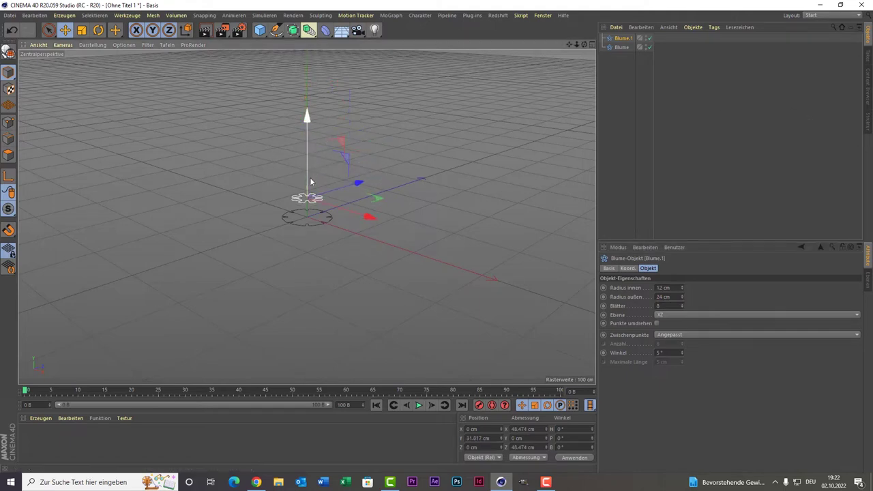
scroll(314, 177, up, 3)
scroll(293, 201, up, 3)
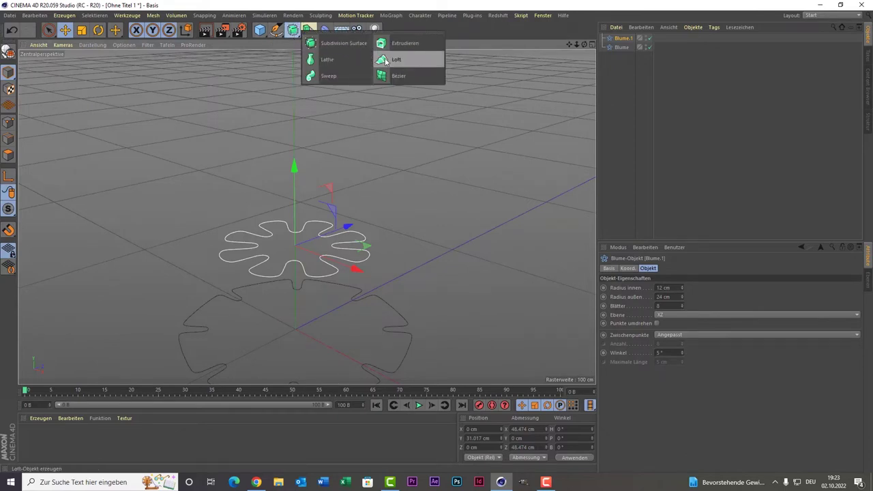
- Create a Loft and nest Blume.1 and Blume under it to form the fluted surface
drag(292, 34, 387, 60)
drag(627, 67, 612, 46)
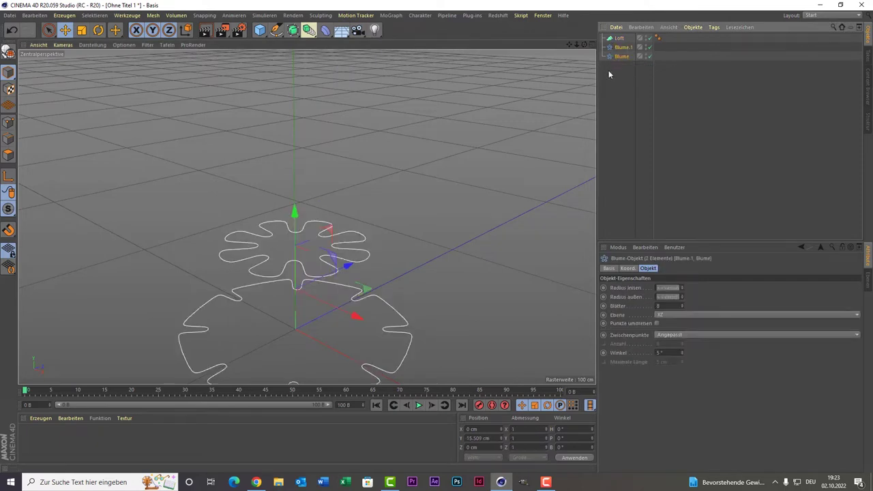
drag(626, 49, 621, 38)
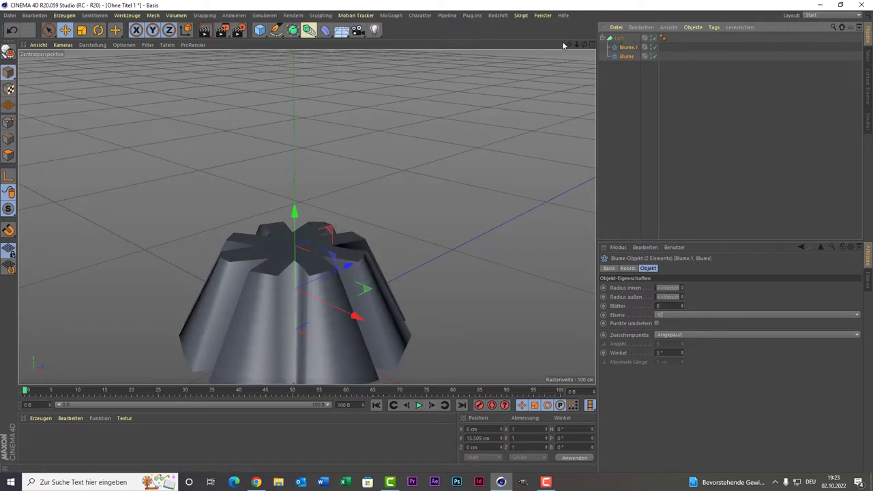
drag(569, 44, 307, 217)
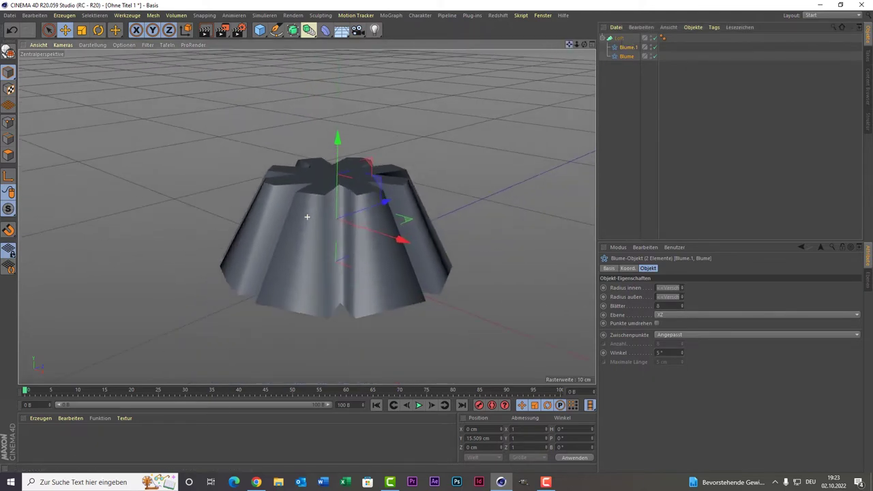
- Set the Loft's Mesh-Unterteilung U to 200 and V to 50
click(540, 64)
click(619, 38)
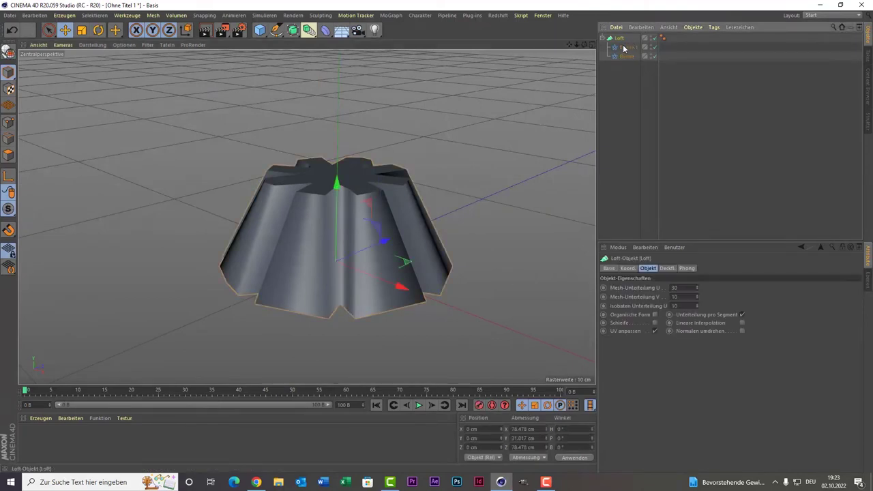
click(648, 269)
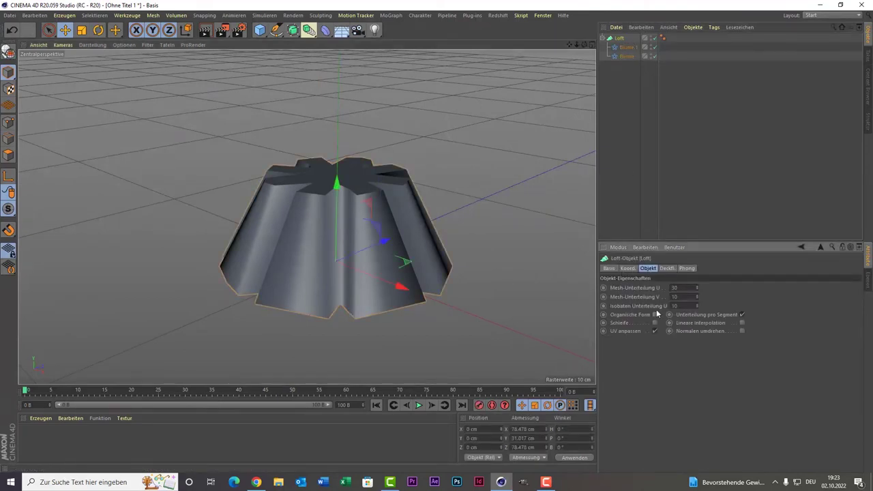
click(686, 287)
text(200)
key(Return)
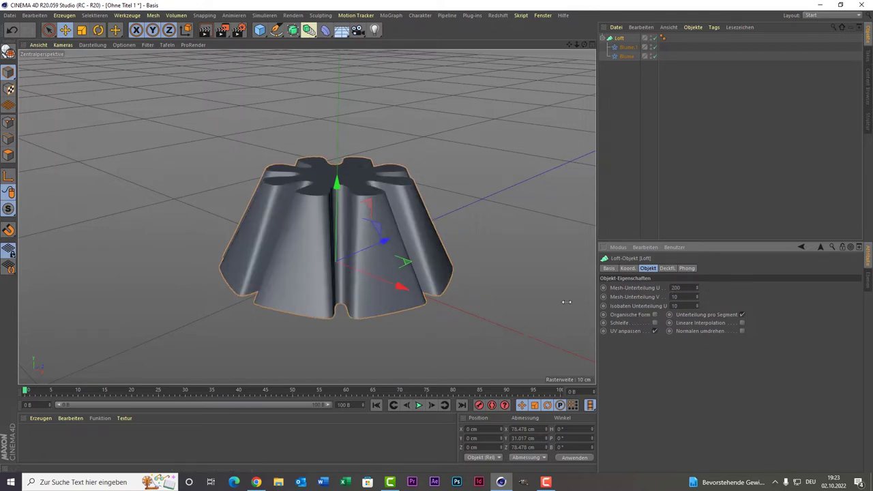
click(687, 297)
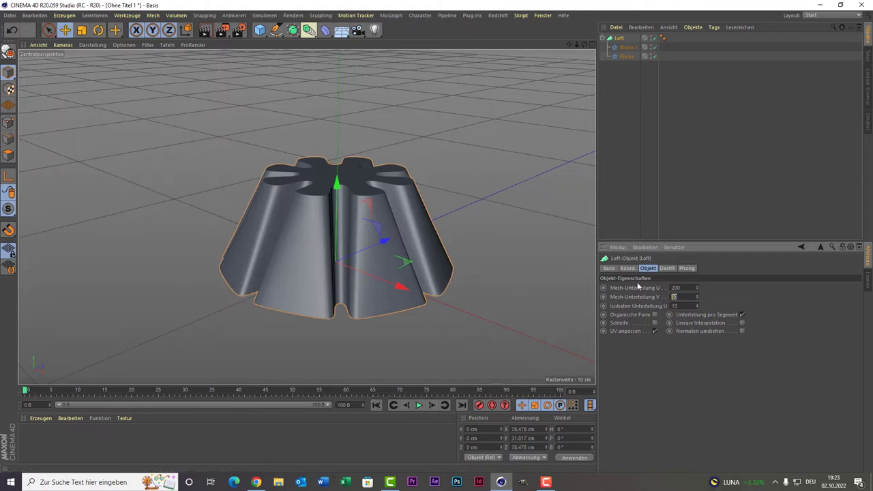
text(5)
- Give the Loft a Deckflächen und Rundung start cap with 5 steps
click(667, 268)
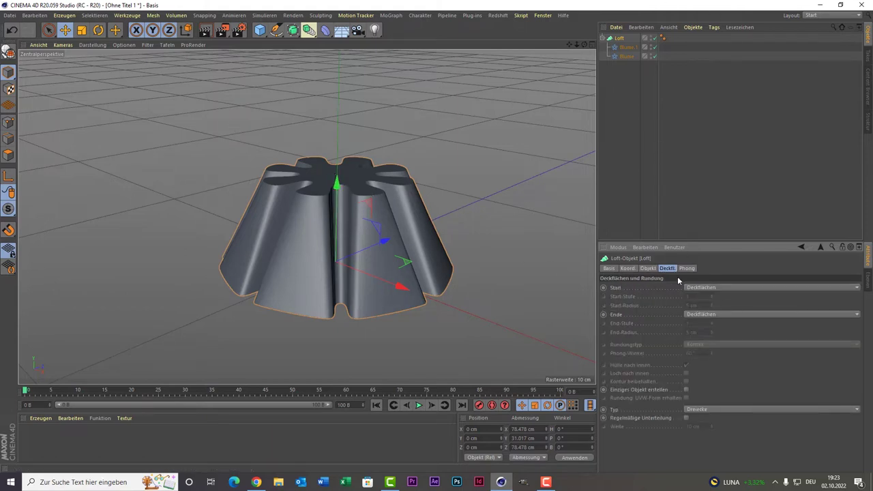
click(708, 287)
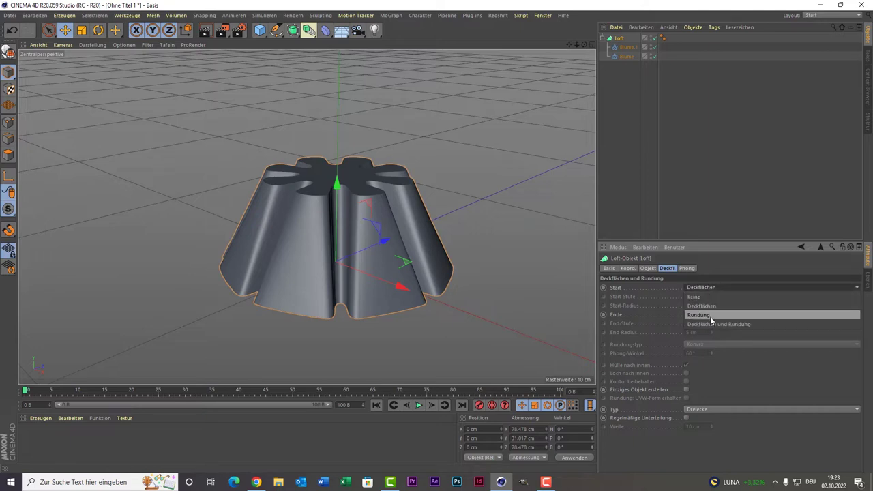
click(710, 319)
click(690, 296)
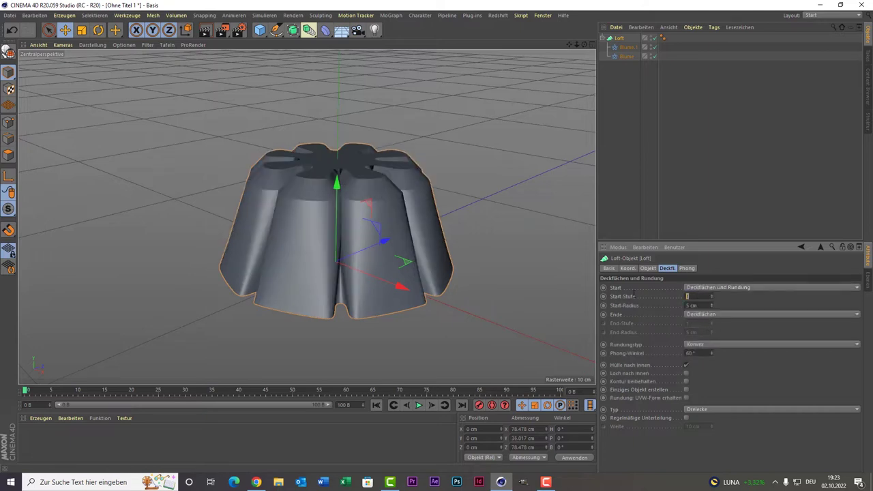
text(5)
key(Return)
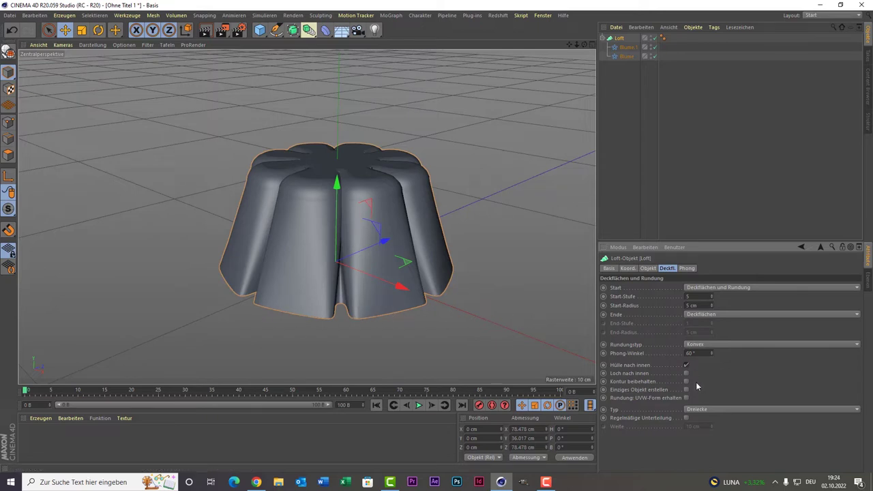
- Enable Einziges Objekt erstellen on the Loft, then deselect it
click(647, 269)
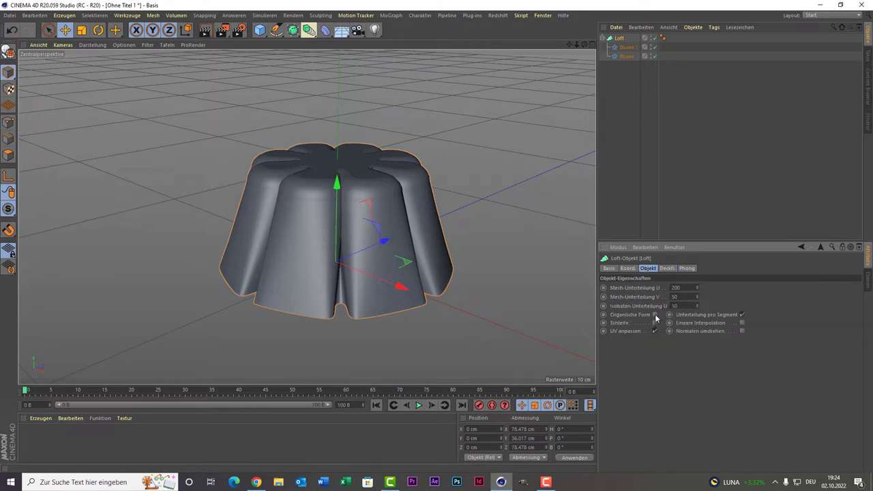
click(667, 269)
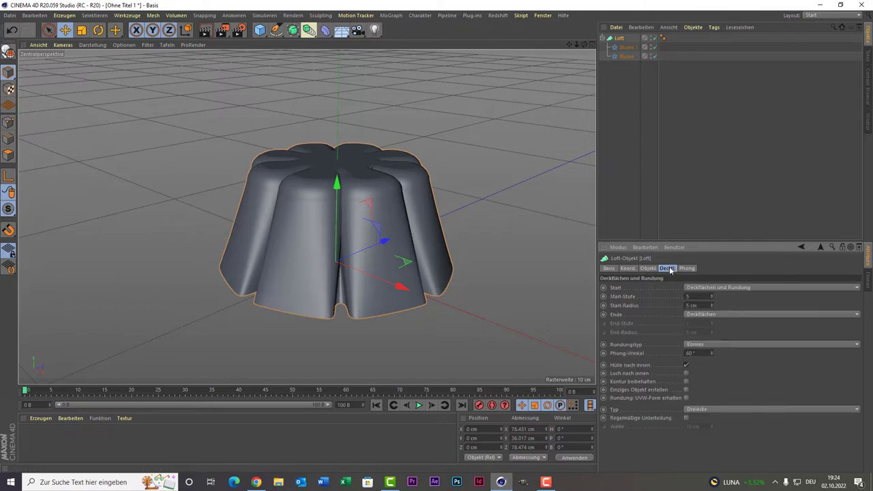
click(686, 390)
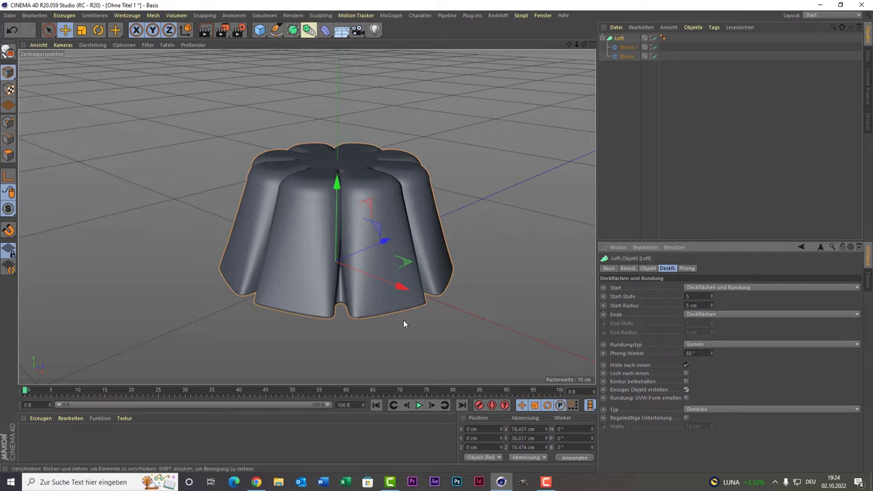
click(781, 148)
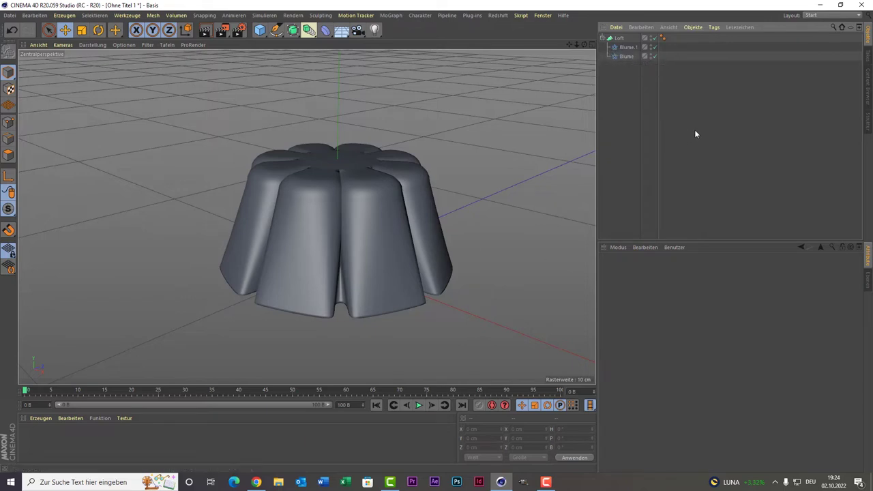
- Add a Vibrieren tag to the Loft with position vibration on, and preview the shaking
click(602, 38)
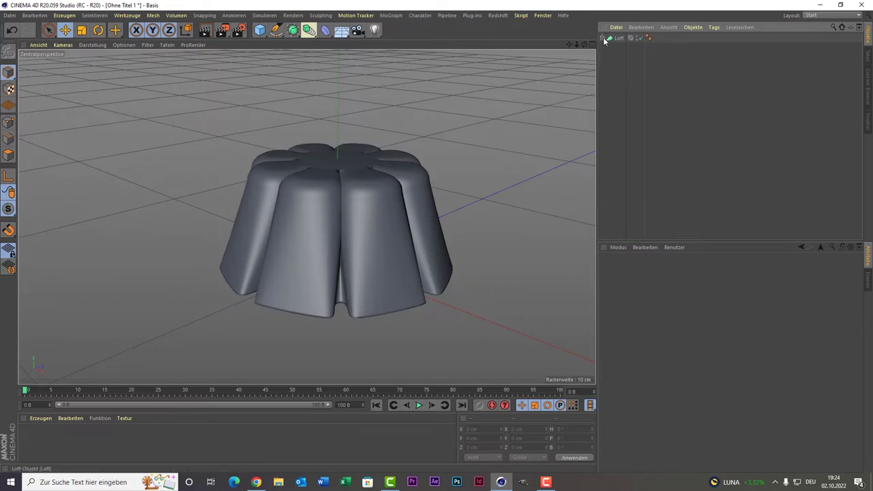
click(619, 39)
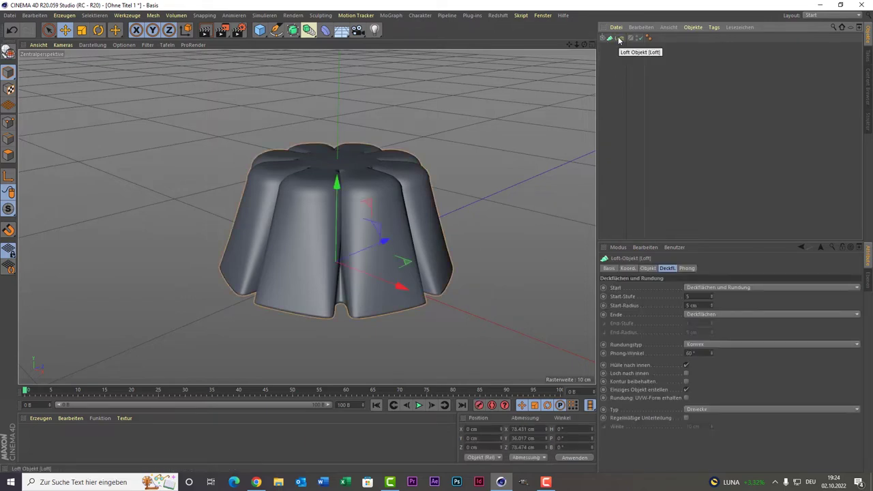
right_click(619, 39)
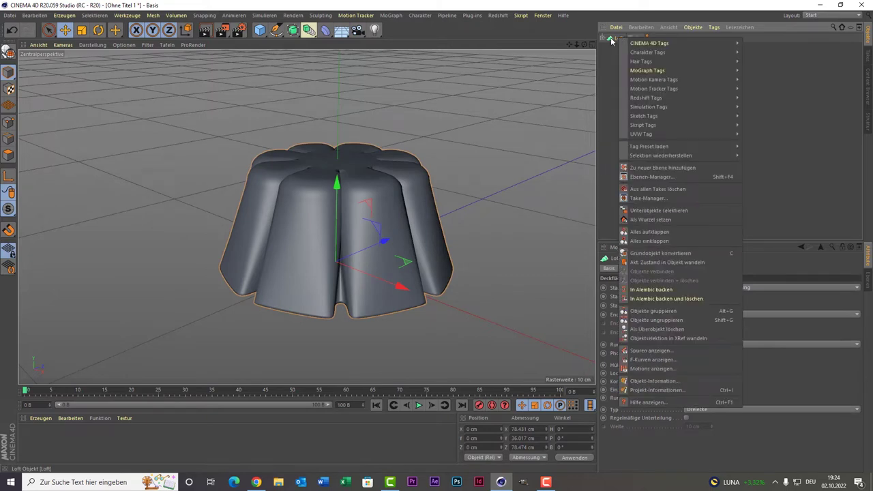
mouse_move(649, 42)
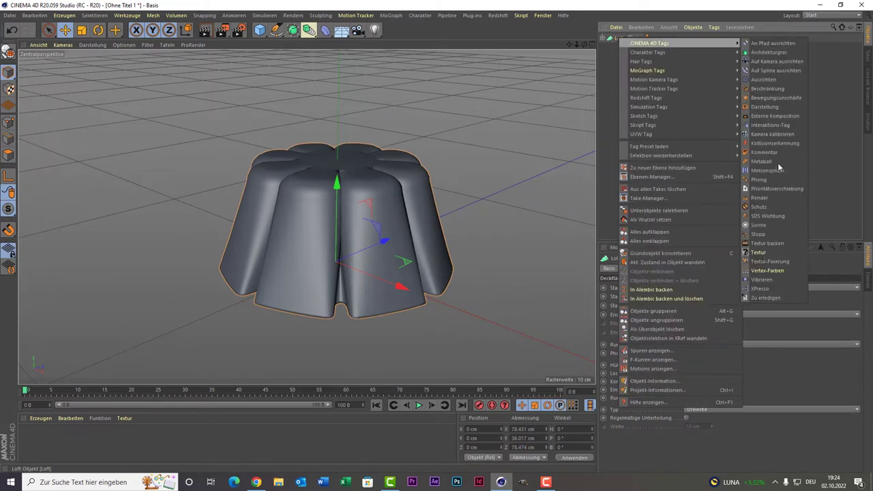
click(784, 281)
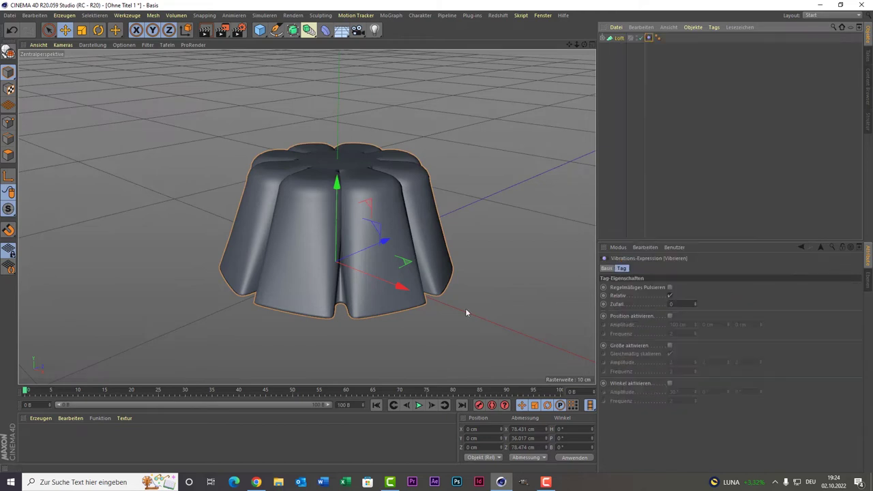
click(670, 316)
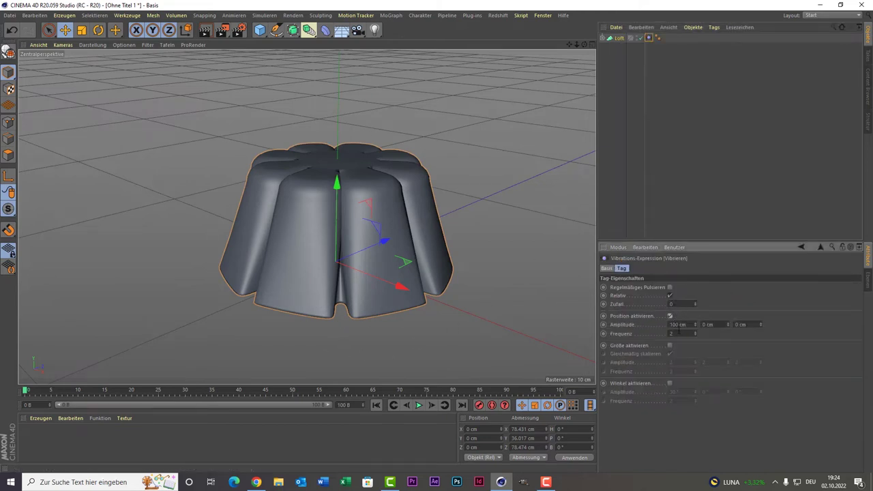
click(419, 405)
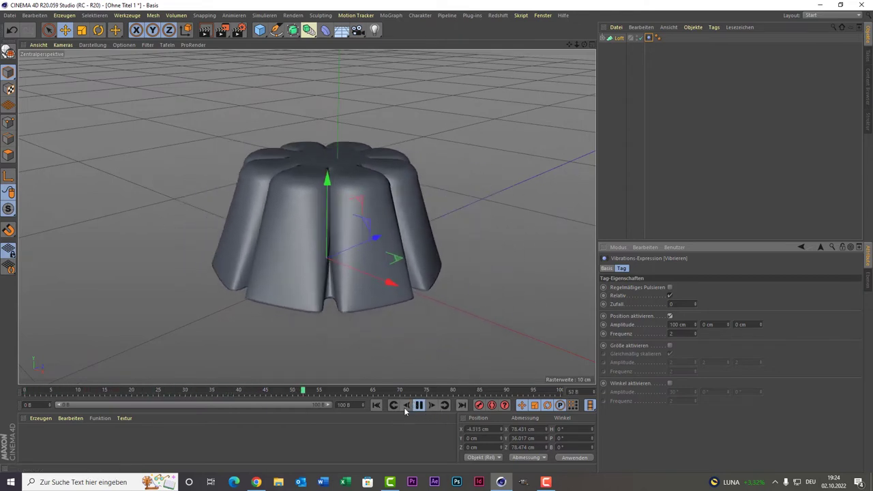
click(418, 405)
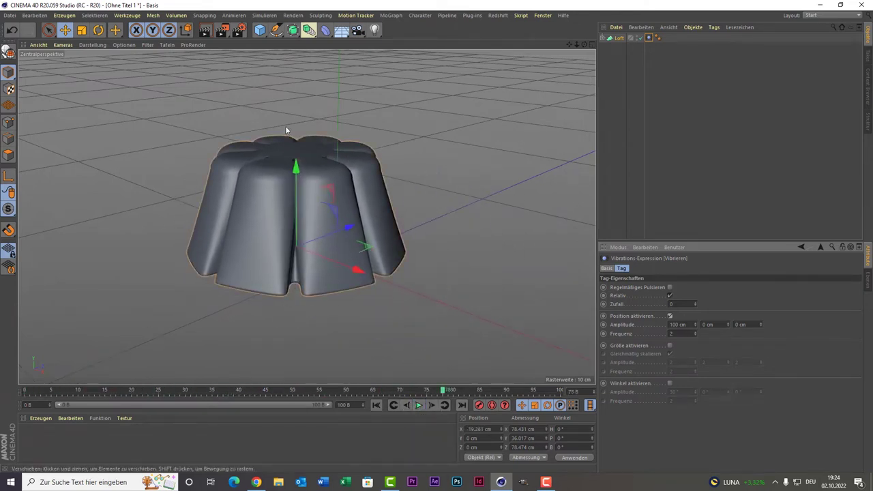
- Add an Ebene floor plane scaled to 1318.8 cm square beneath the cake
click(261, 29)
click(308, 71)
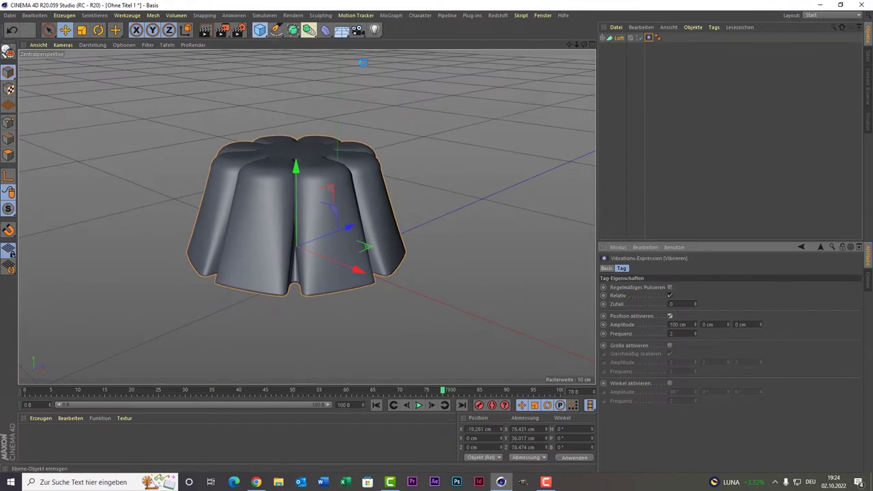
click(82, 29)
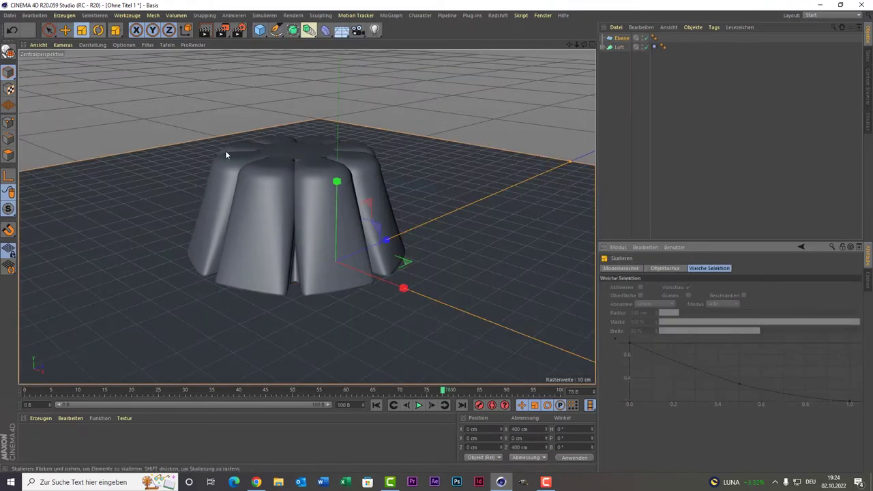
drag(225, 150, 215, 126)
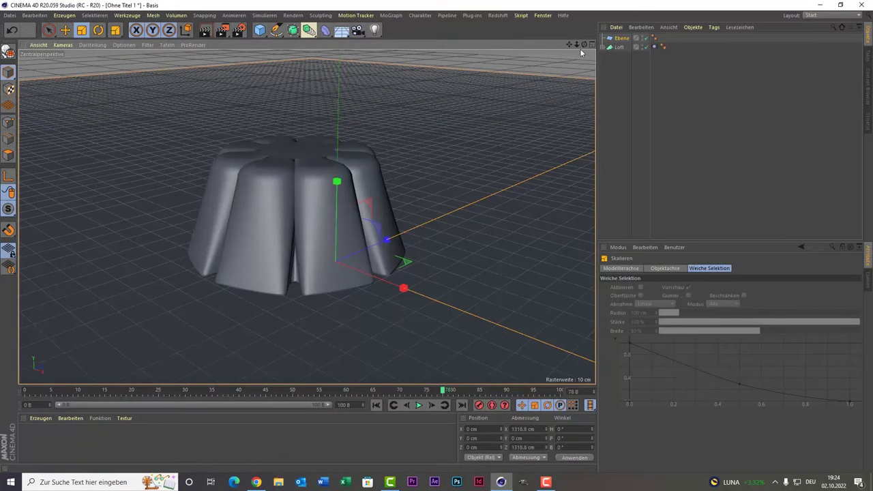
mouse_move(584, 43)
mouse_down()
mouse_move(306, 216)
mouse_move(306, 204)
mouse_up()
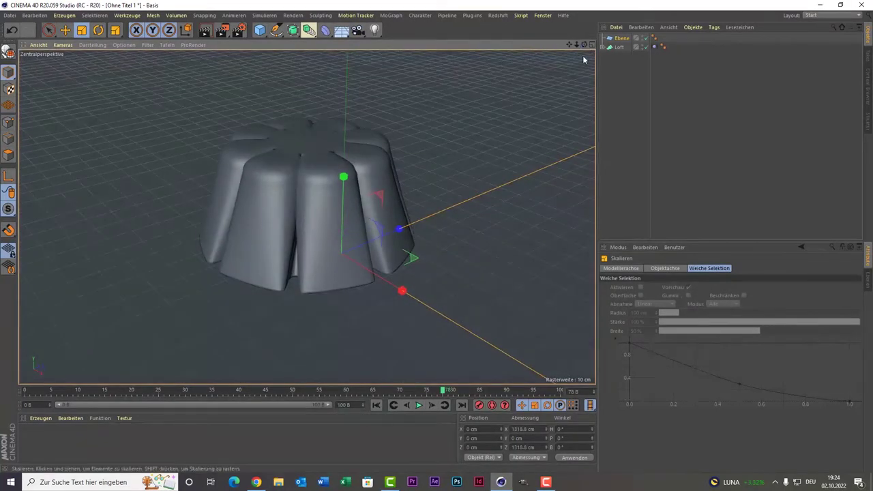
click(622, 38)
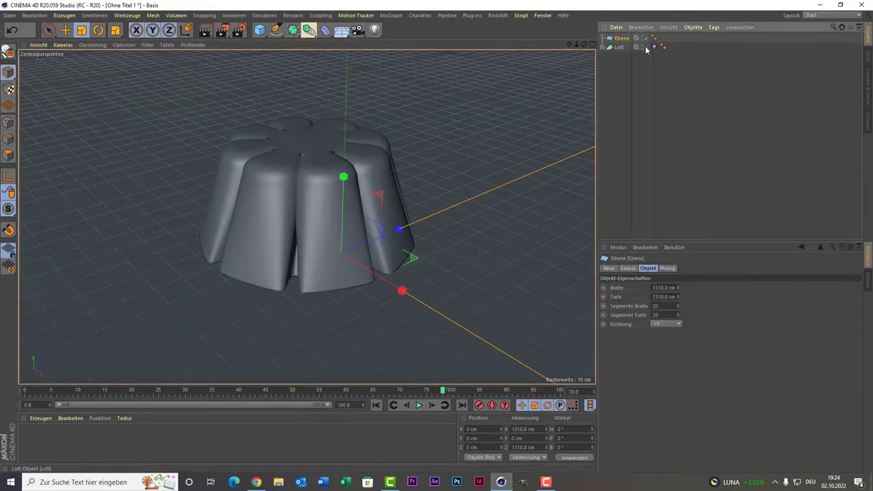
- Lower the Vibrieren tag's frequency from 2 to 1
click(655, 47)
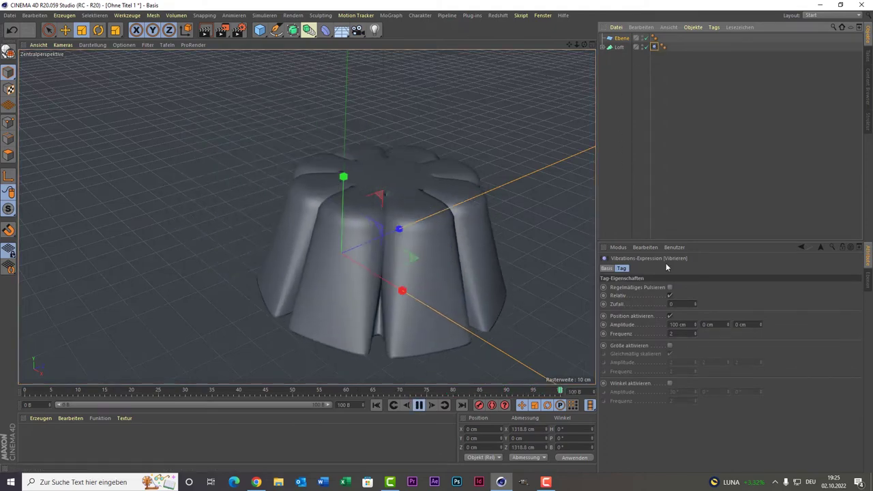
click(418, 405)
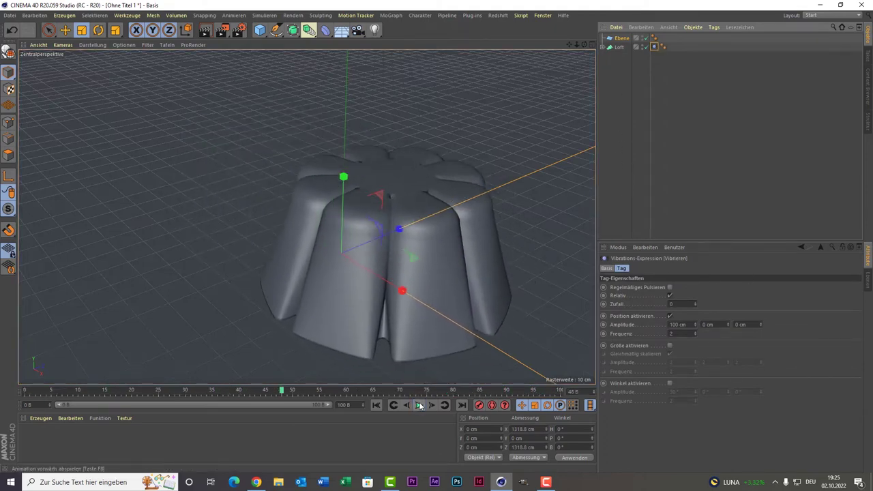
click(679, 334)
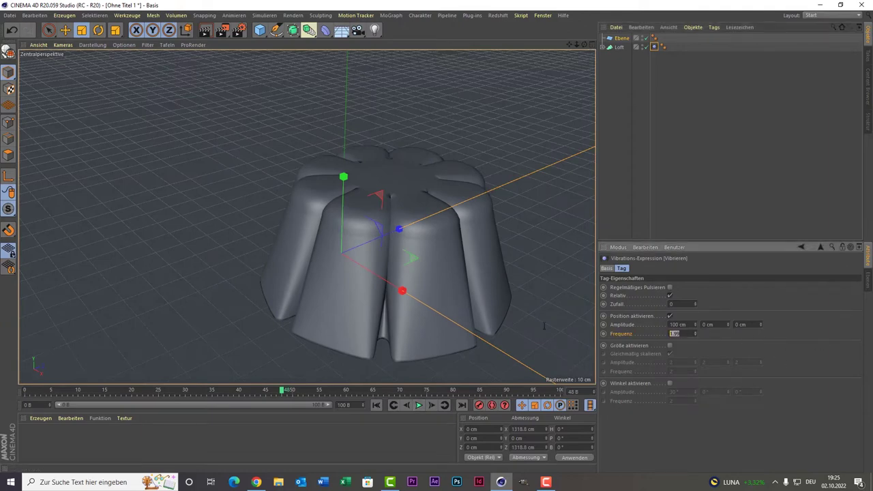
text(1)
click(701, 217)
- Play back the cake shaking above the floor, then rewind to frame 0
click(419, 405)
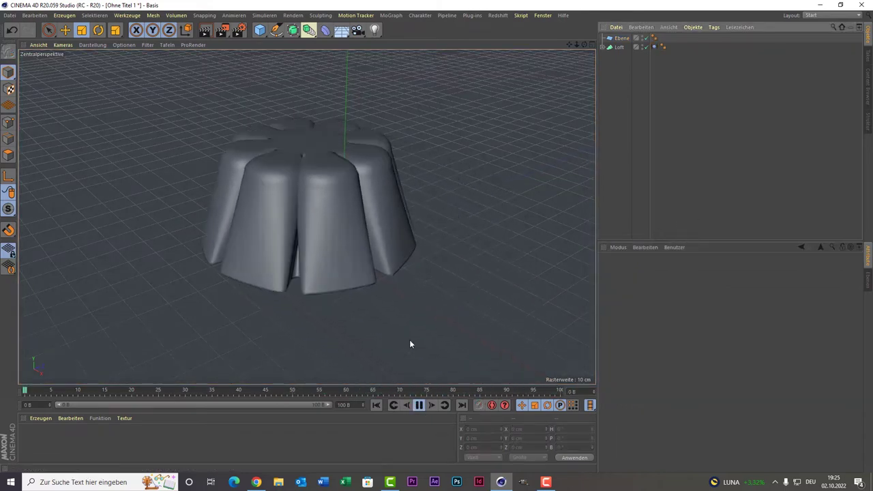
click(419, 405)
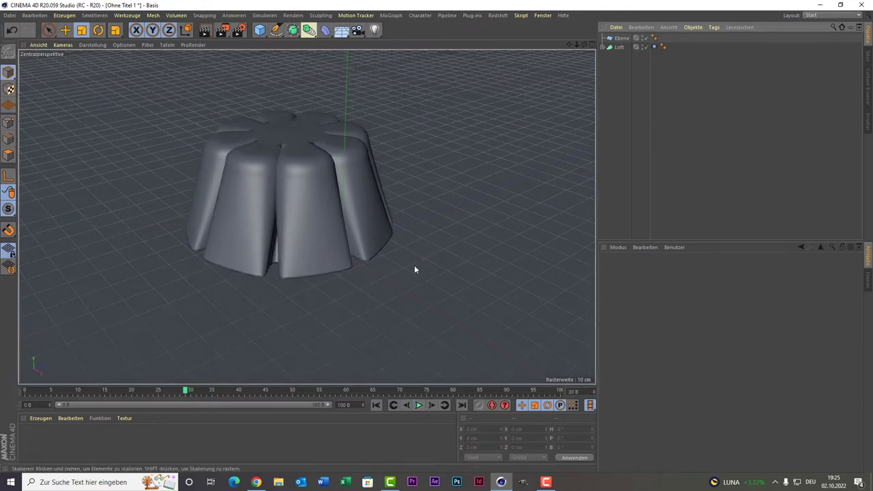
click(376, 405)
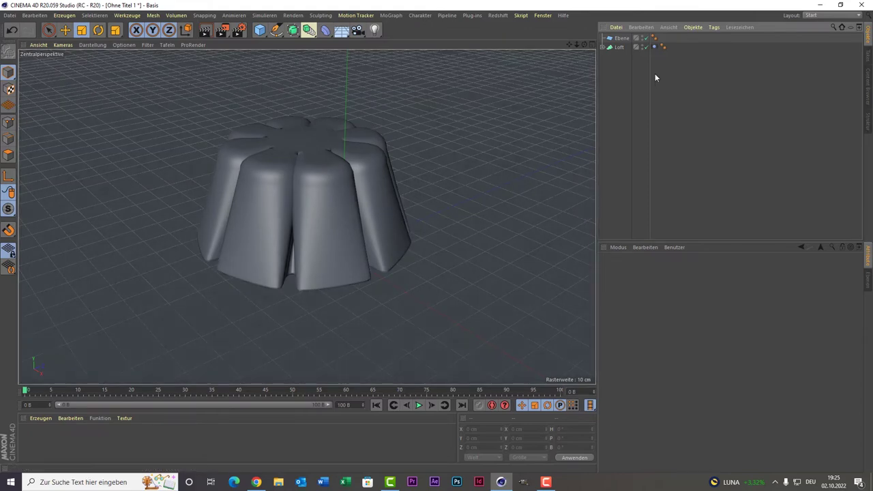
- Make the Loft cake editable with C, then bring up the deformer palette
click(620, 49)
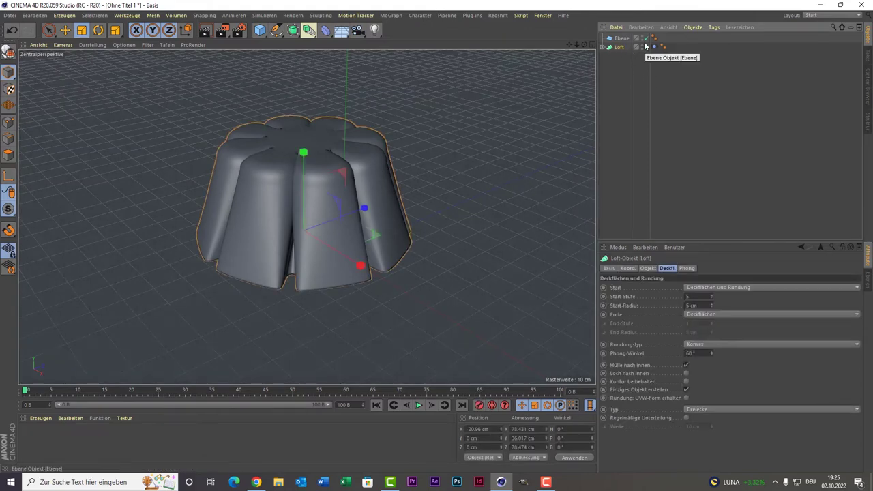
key(c)
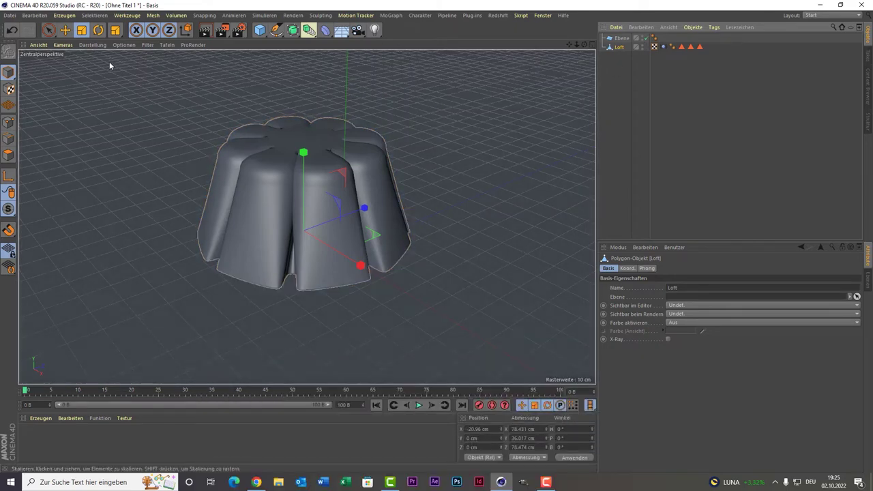
click(325, 30)
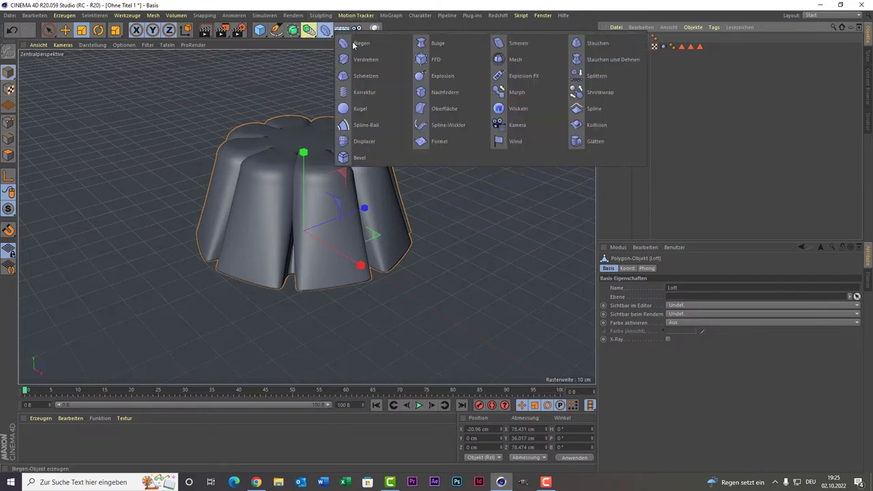
- Add a Nachfedern jiggle deformer under Loft, preview its wobble, and rewind to frame 0
click(444, 92)
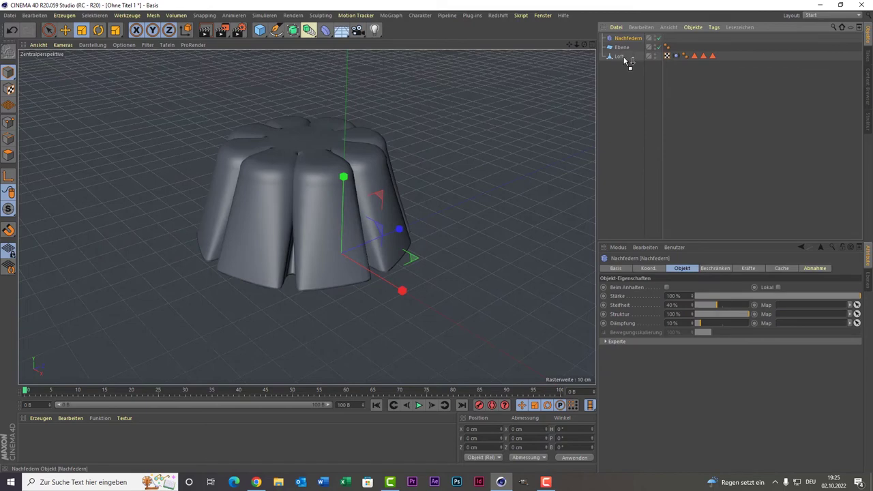
drag(623, 47, 625, 57)
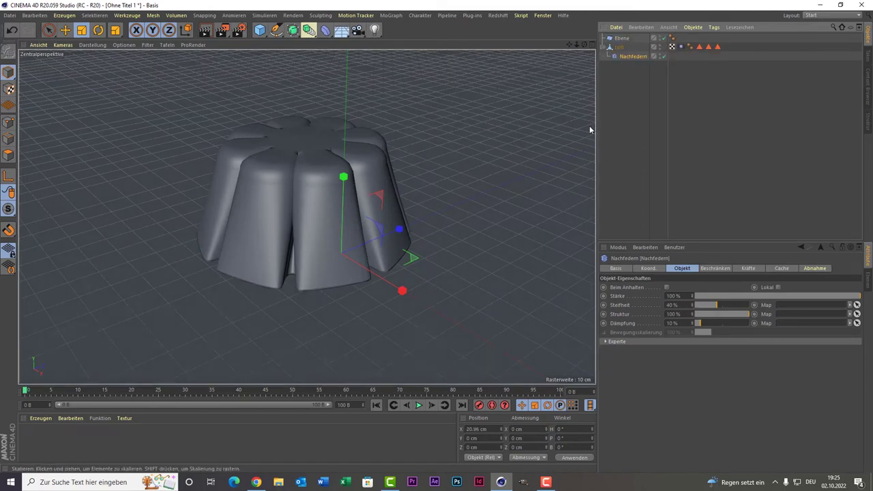
click(418, 405)
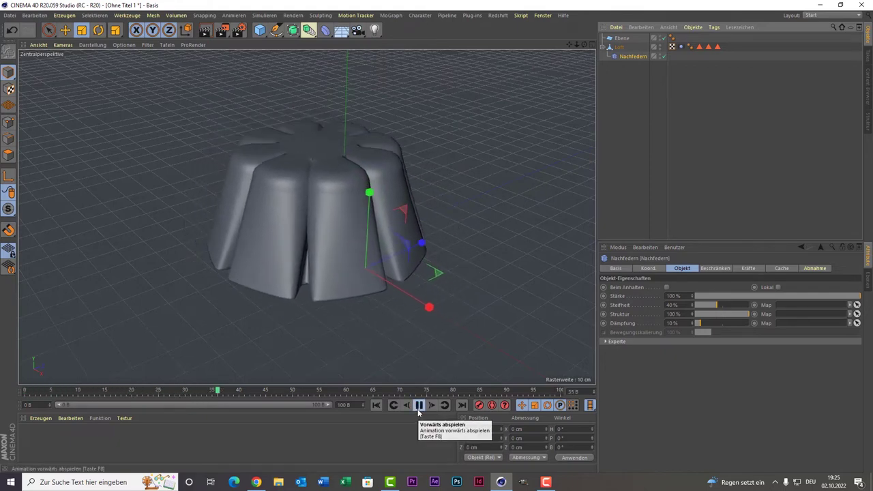
click(418, 410)
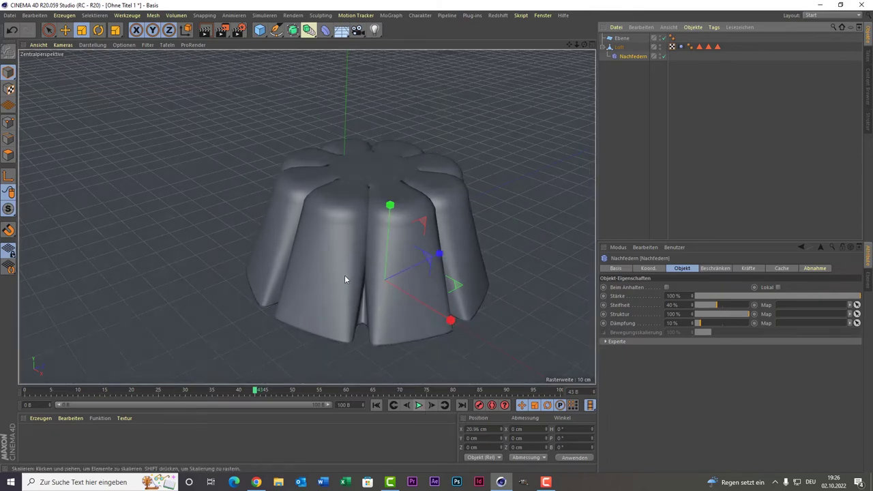
click(375, 407)
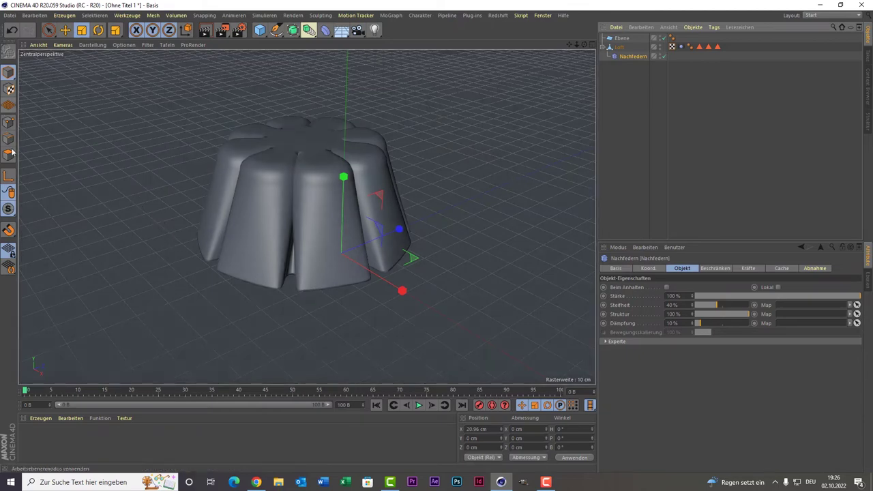
- Maximize the front view, zoom in on the cake, and switch to Points mode
middle_click(147, 132)
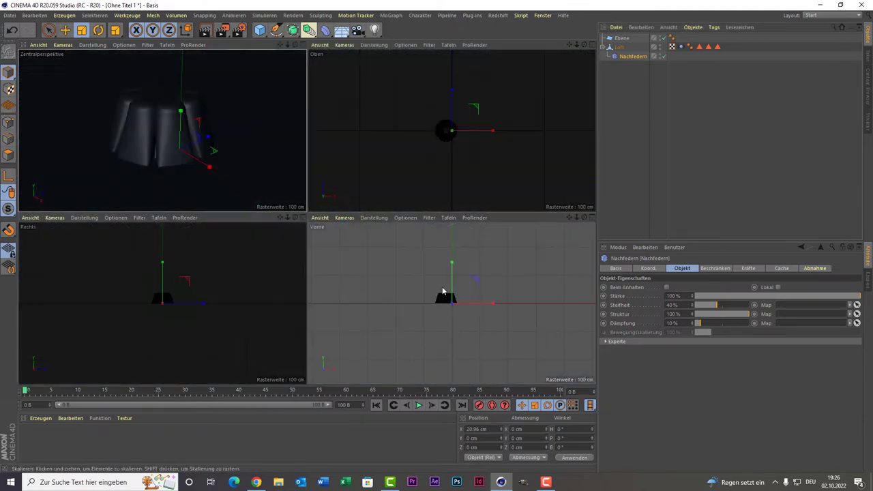
middle_click(457, 325)
scroll(293, 202, up, 5)
scroll(293, 202, down, 3)
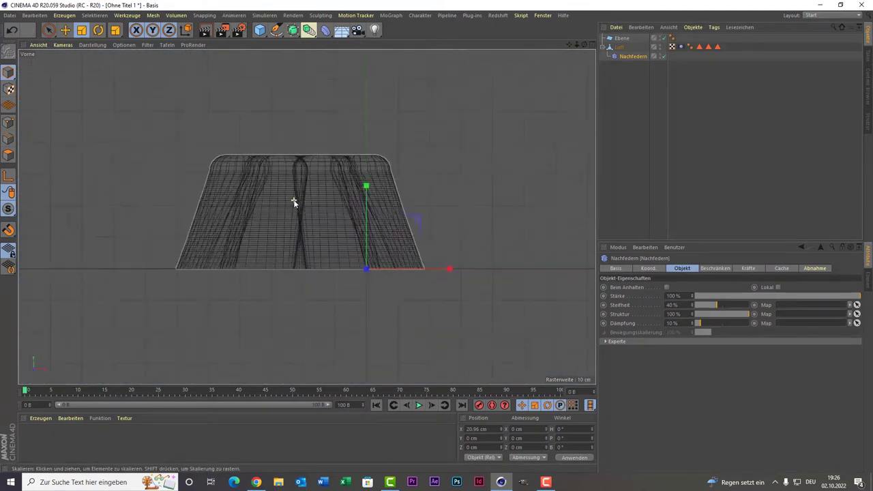
scroll(293, 202, up, 1)
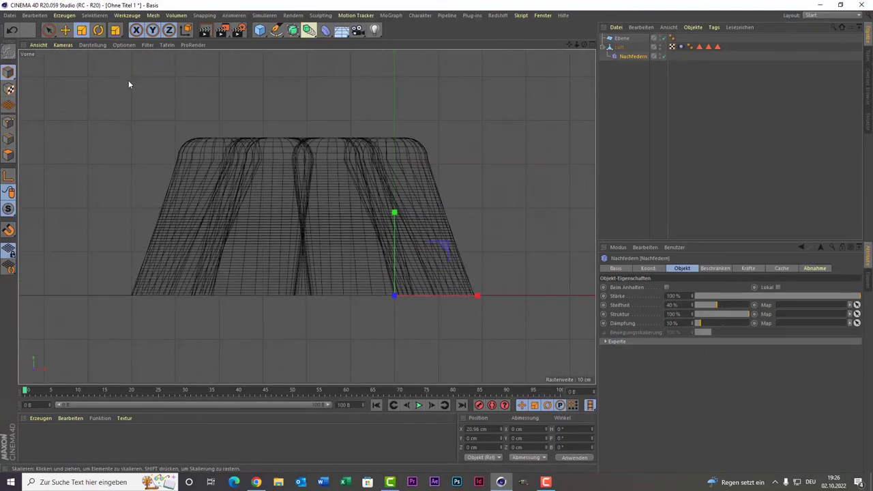
click(10, 123)
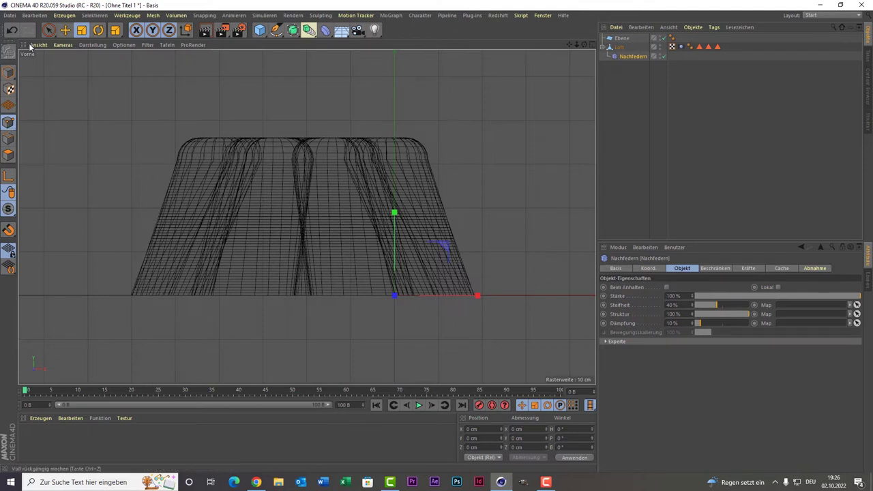
- Rectangle-select every point in the upper half of the Loft mesh
click(48, 30)
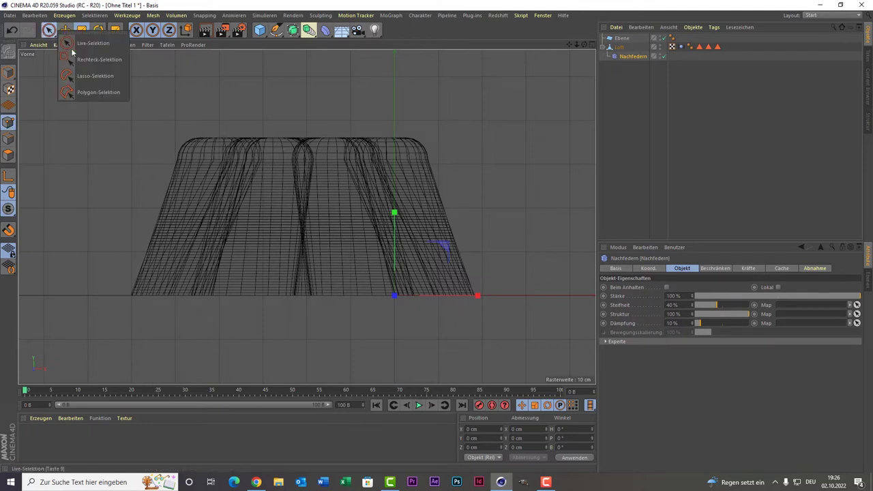
click(96, 61)
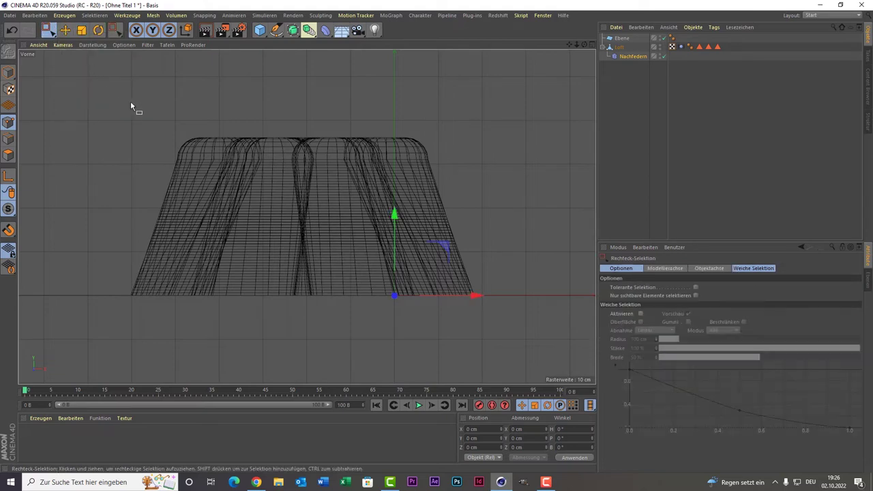
click(618, 47)
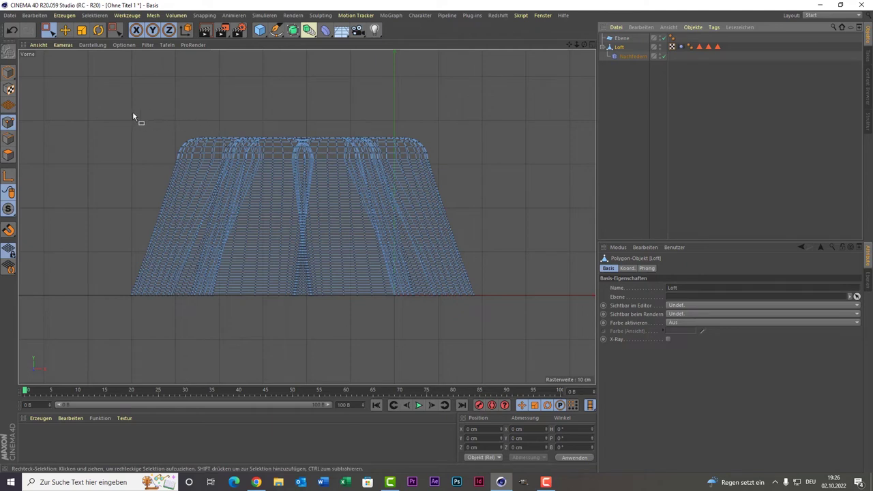
mouse_move(141, 114)
mouse_down()
mouse_move(483, 224)
mouse_move(471, 215)
mouse_up()
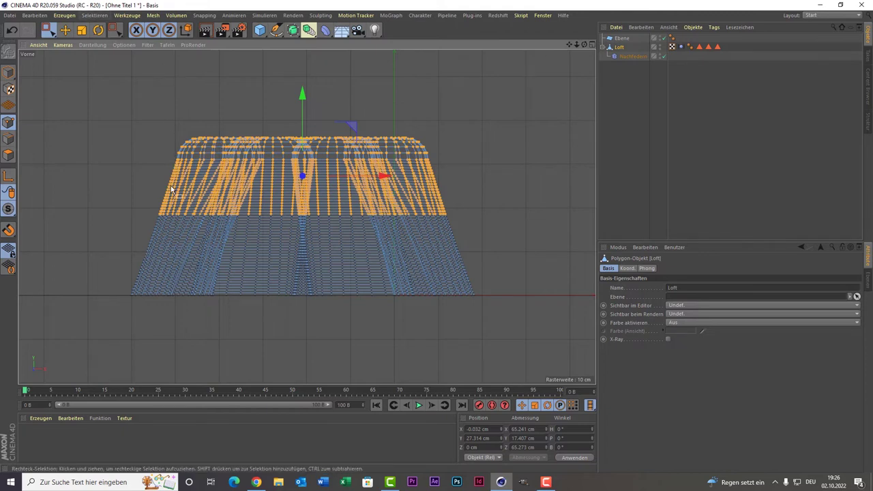
click(96, 15)
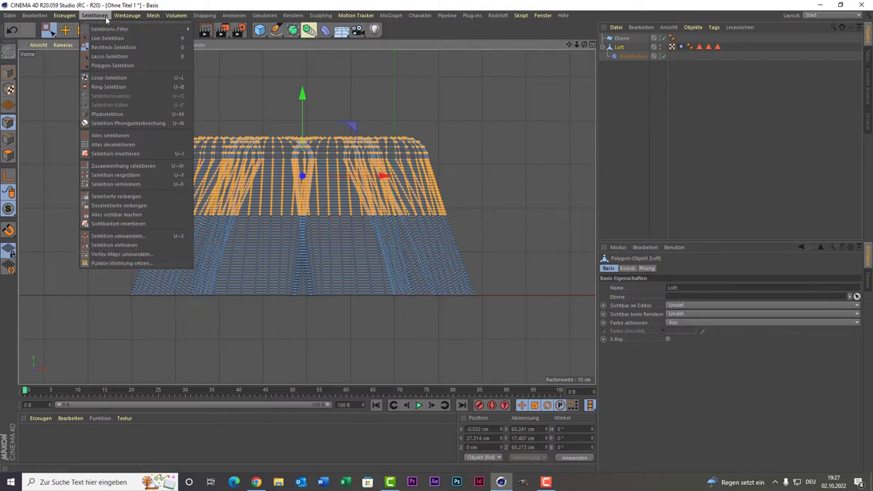
- Set a 500% point weighting on the selected points and return to the perspective view
click(145, 268)
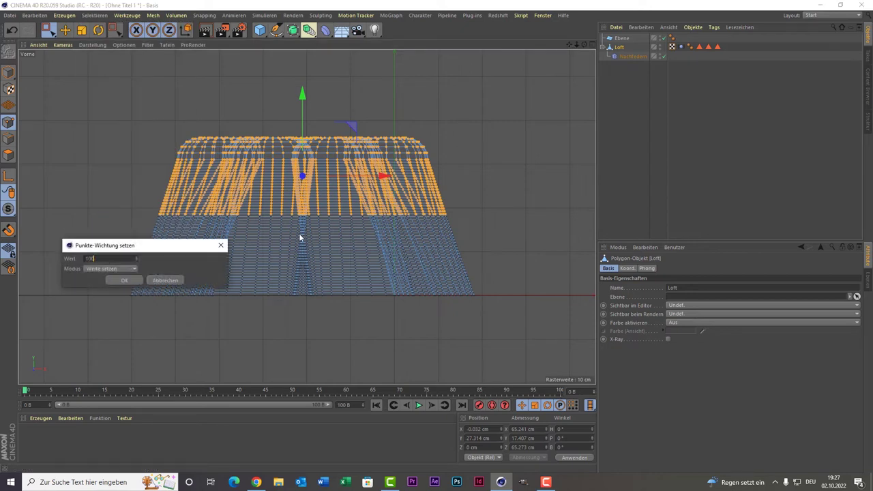
click(124, 281)
middle_click(141, 281)
middle_click(152, 171)
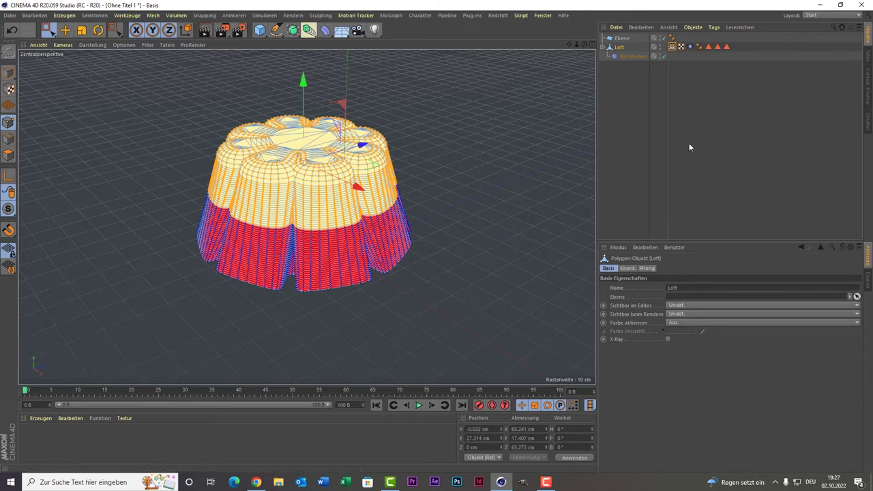
- Add the Loft's Vertex-Map tag to Nachfedern's Beschränken list and start painting the map
click(619, 56)
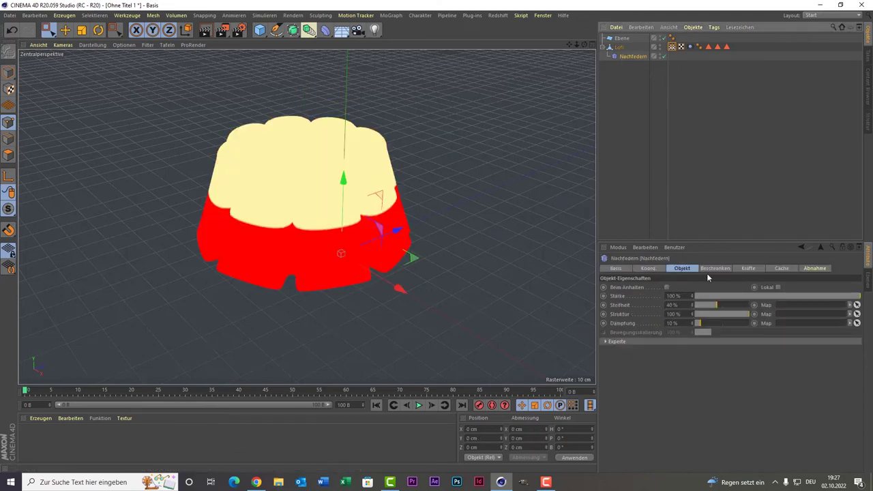
click(715, 269)
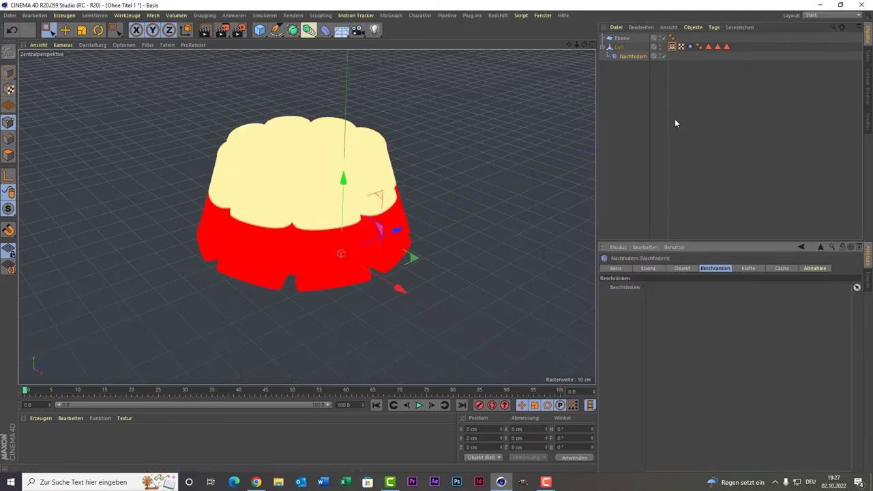
click(672, 47)
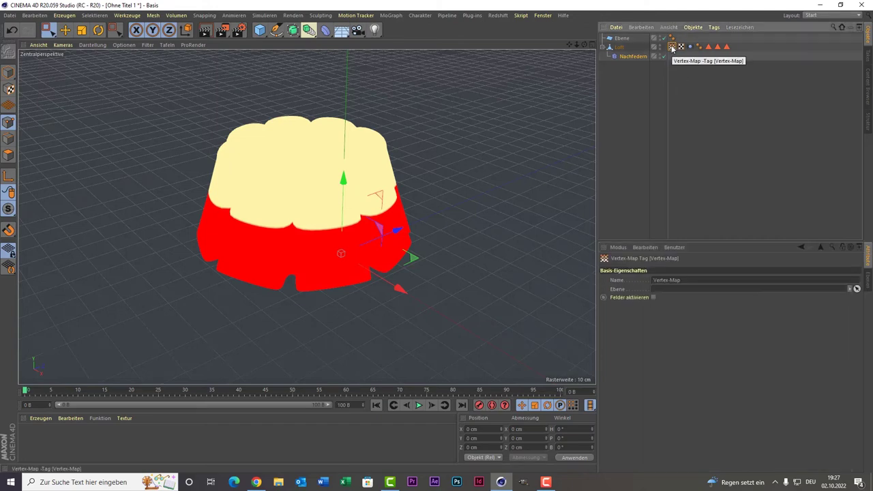
click(670, 56)
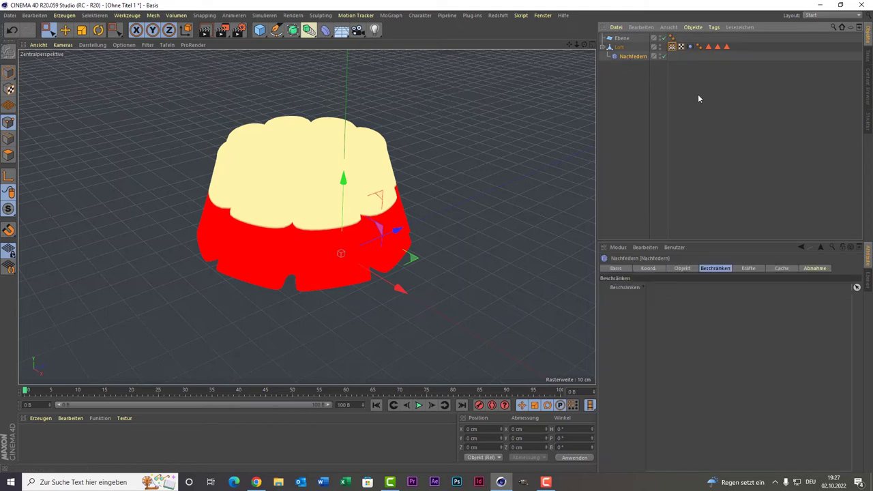
drag(672, 48, 727, 331)
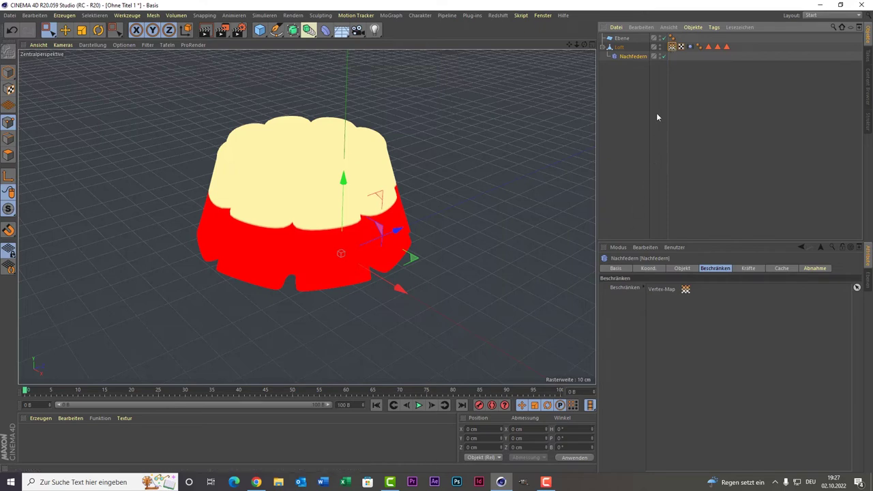
double_click(672, 47)
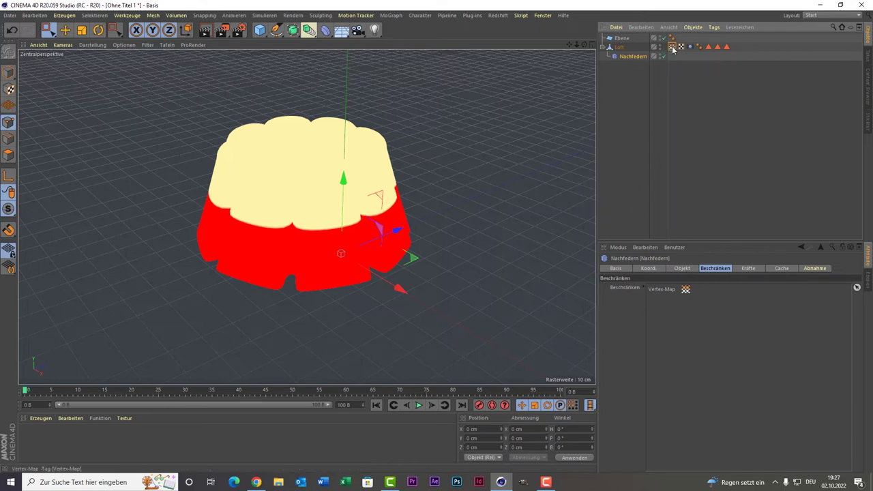
- Play the jiggle animation, then rewind it to frame 0
click(419, 406)
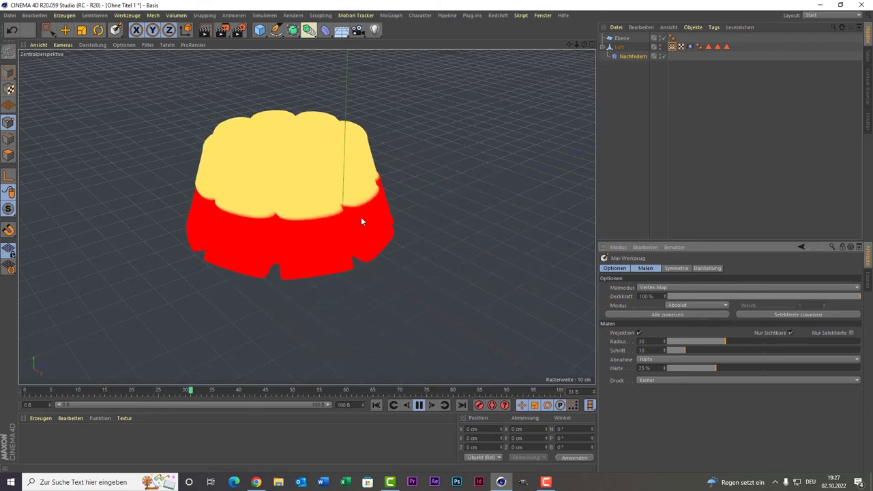
click(418, 404)
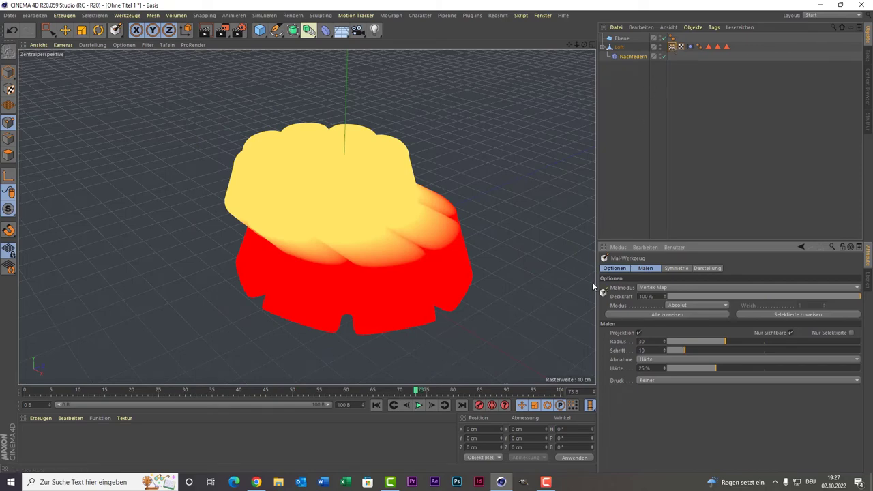
click(377, 405)
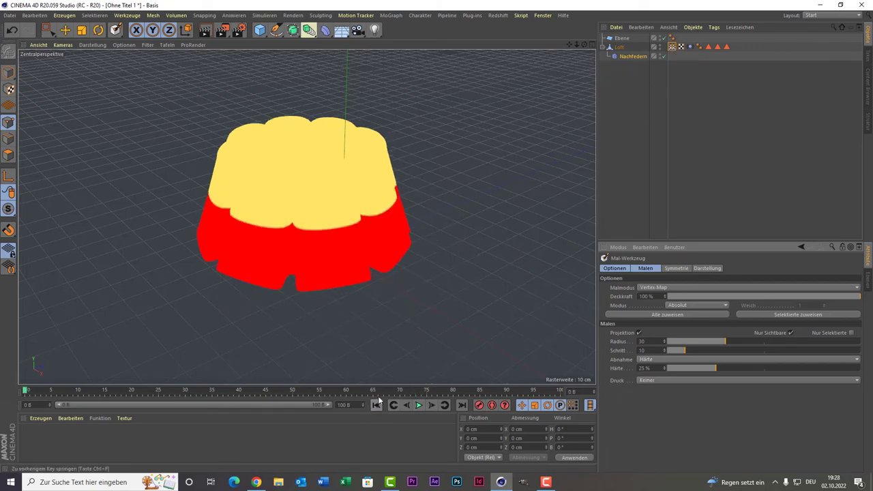
- Set the vertex-map paint tool Modus to Glätten with Weich 50
click(686, 307)
click(691, 342)
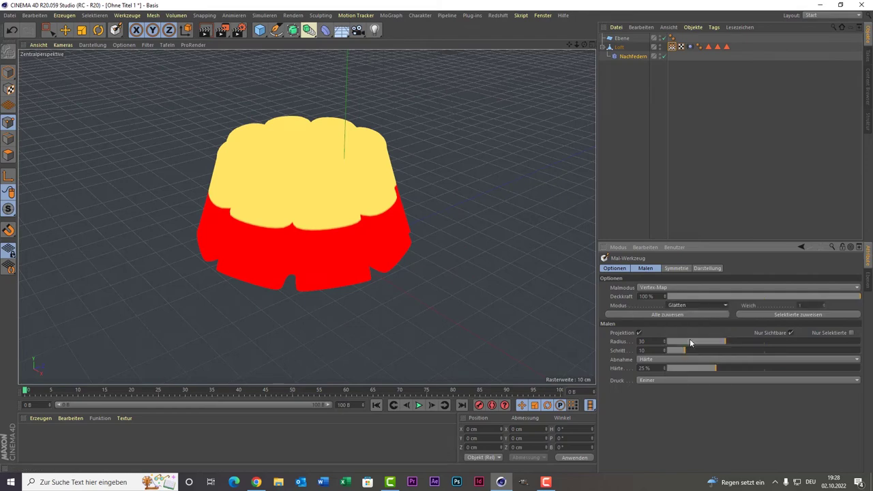
click(800, 305)
click(706, 148)
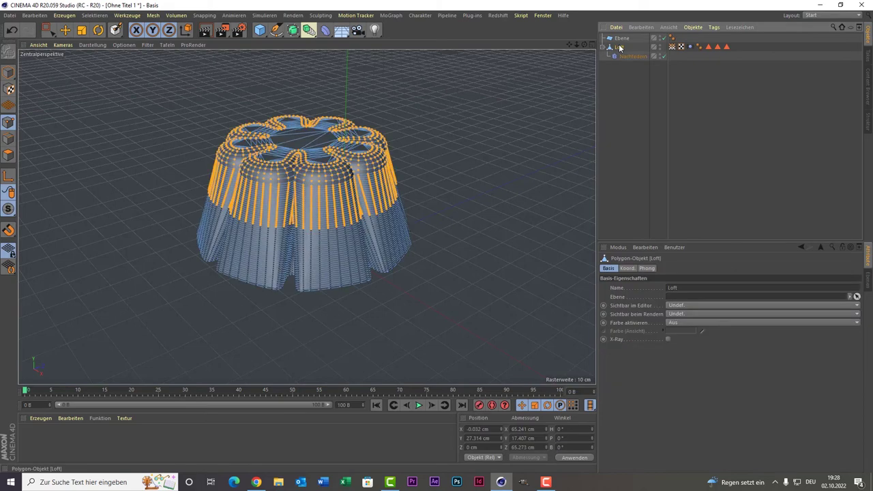
- Check Nachfedern's restriction and the Vertex-Map tag, previewing the wobble from frame 0
click(619, 58)
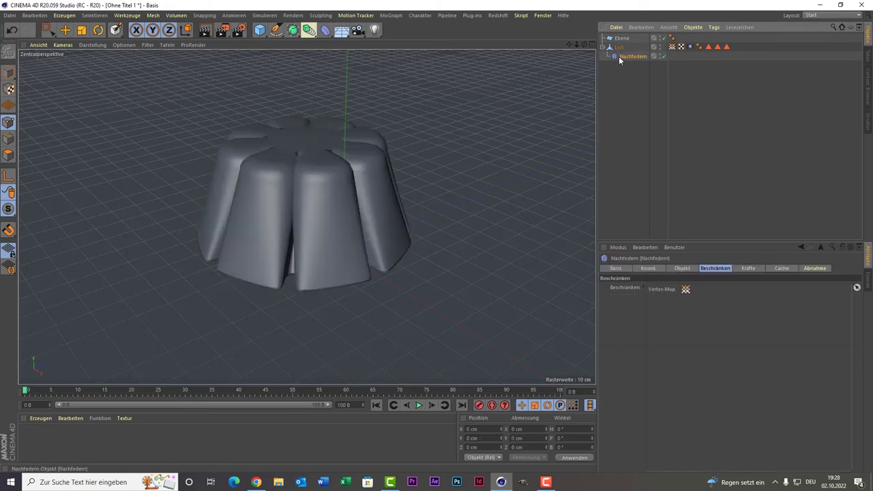
click(672, 47)
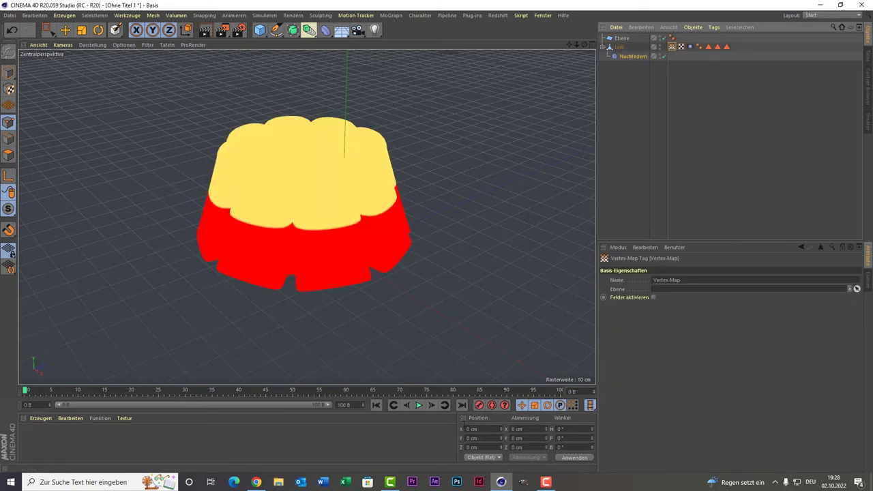
click(420, 407)
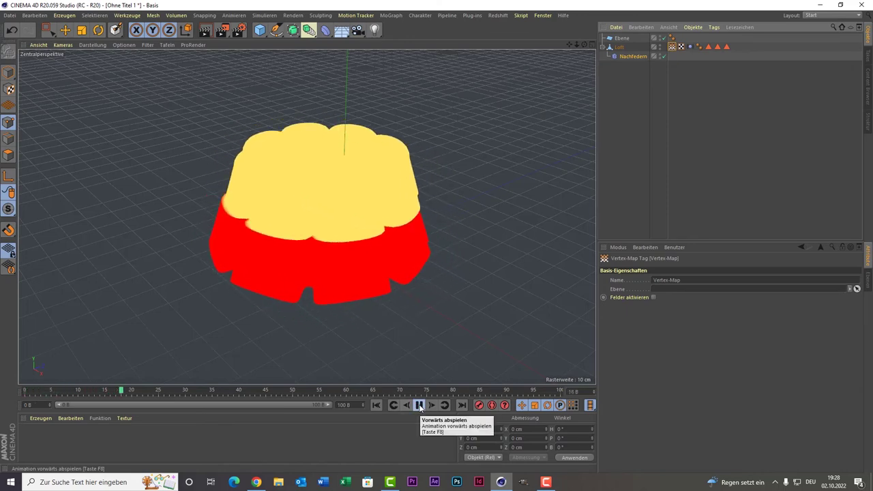
click(377, 406)
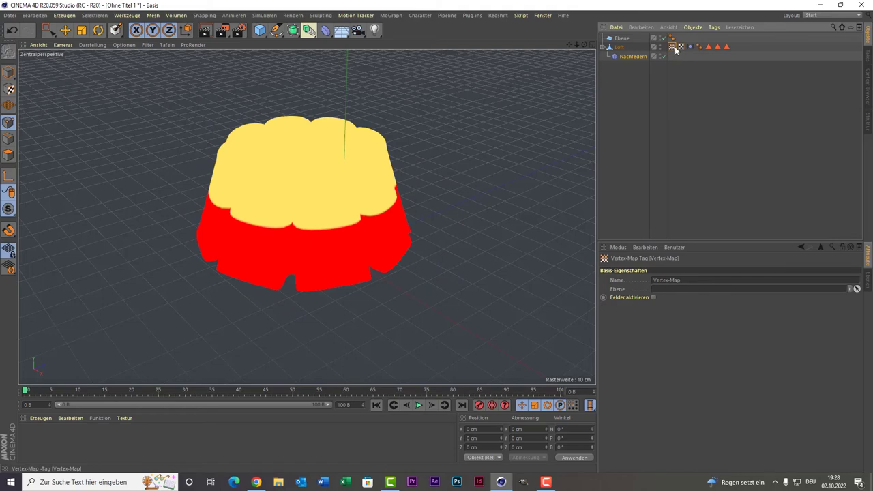
click(628, 58)
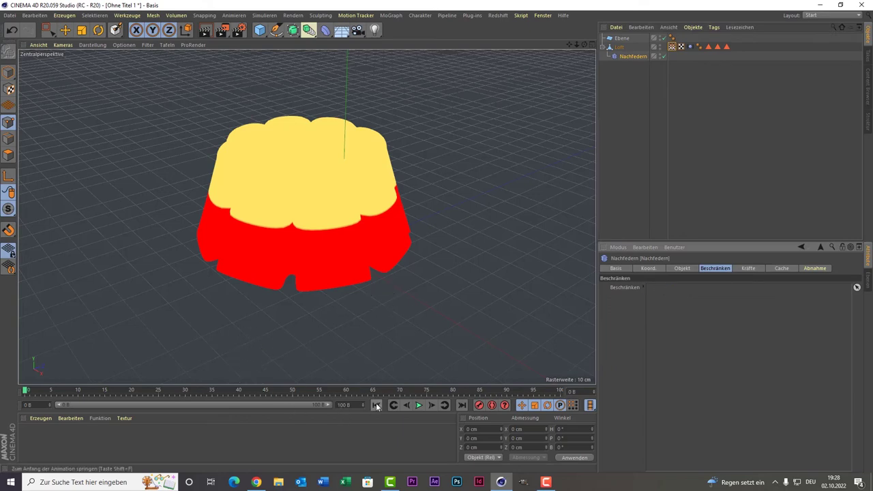
- Smooth the whole Loft vertex map with Alle zuweisen, then play the wobble
click(624, 47)
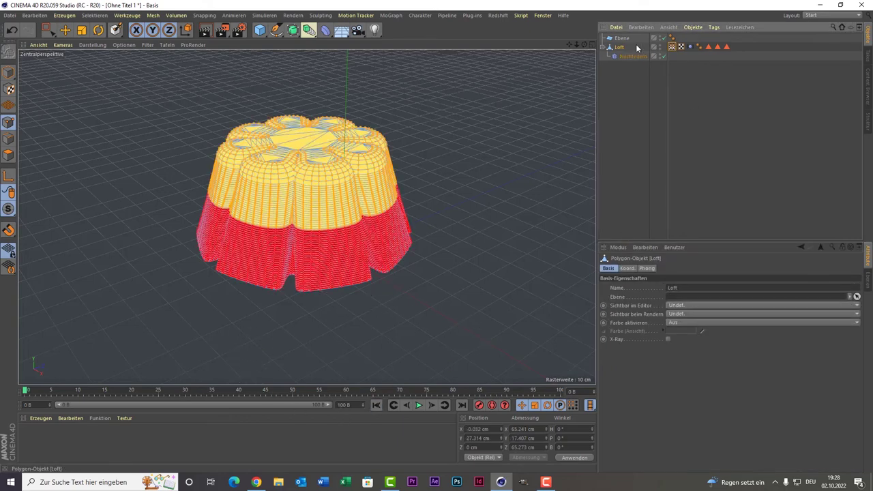
double_click(672, 48)
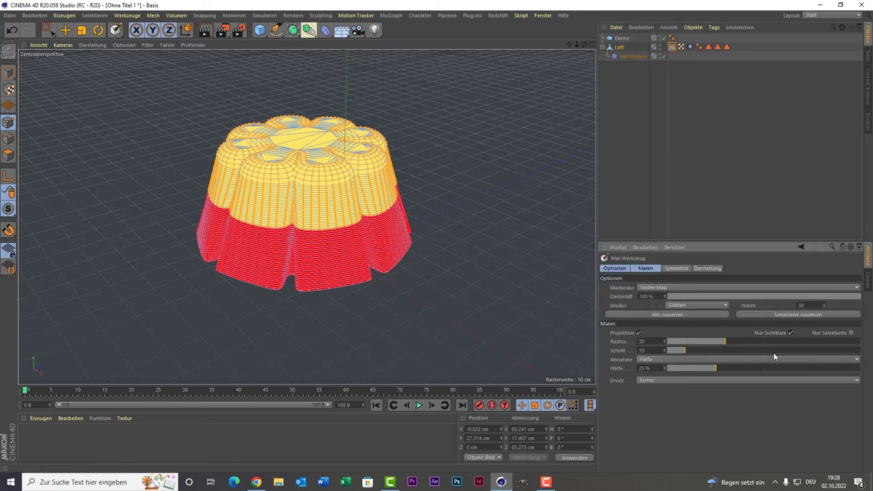
click(677, 315)
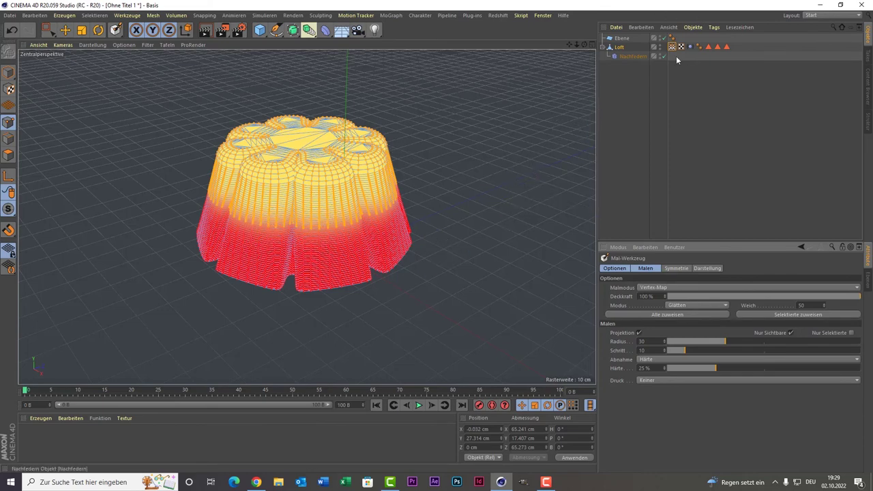
click(638, 58)
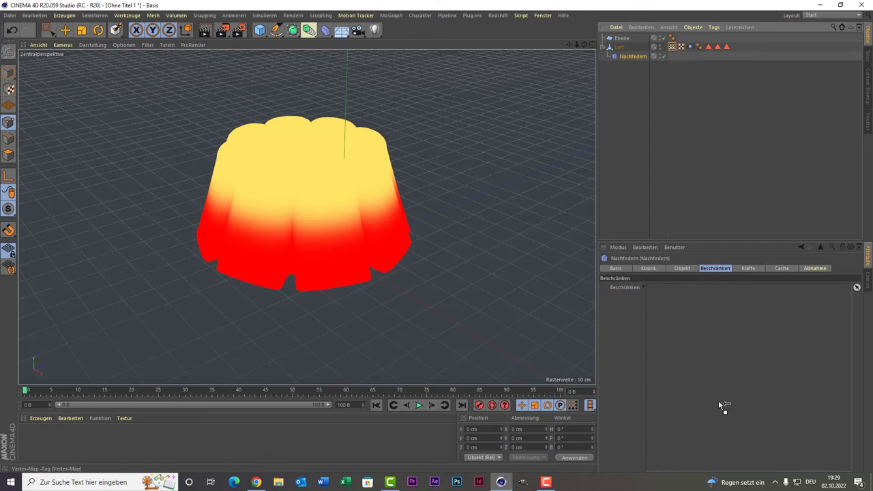
click(696, 103)
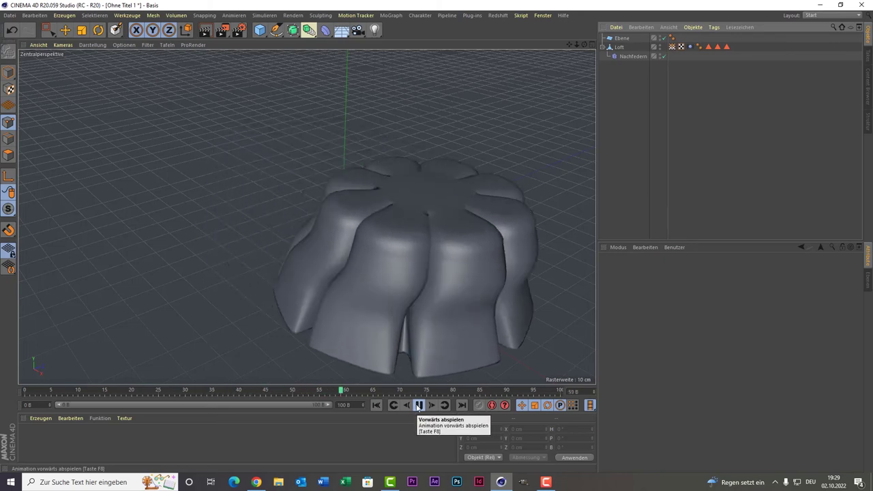
- Rewind, set the Vibrieren tag's Frequenz to 0.6, and play the vibration
click(418, 405)
click(377, 406)
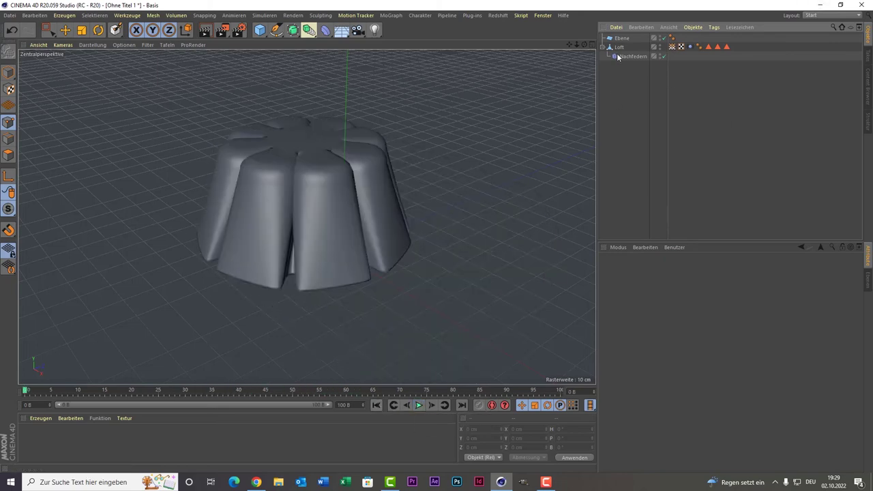
click(690, 46)
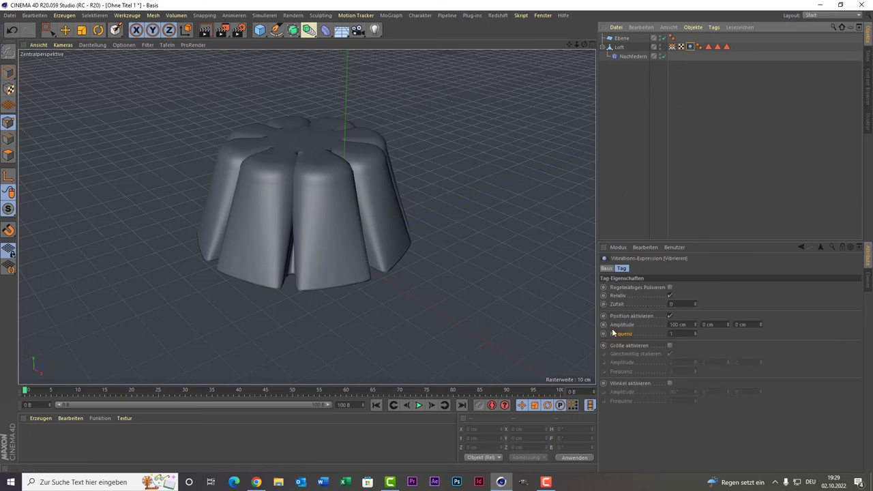
click(678, 334)
text(0.6)
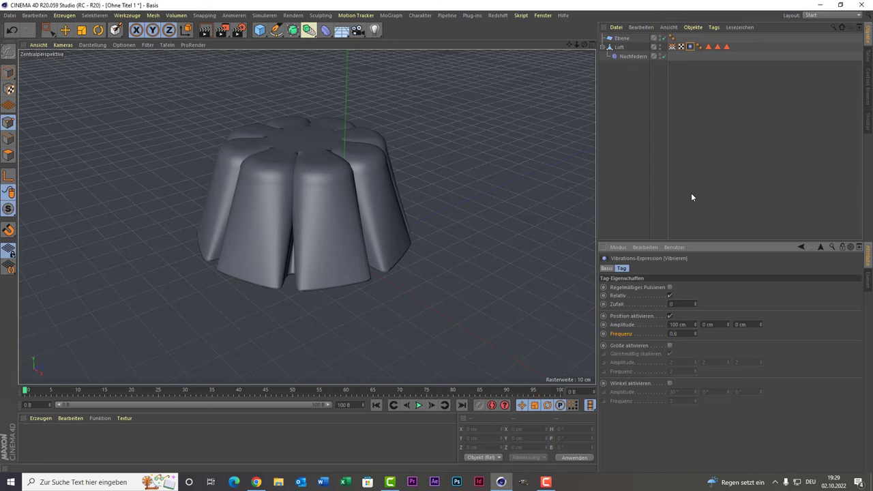
click(418, 405)
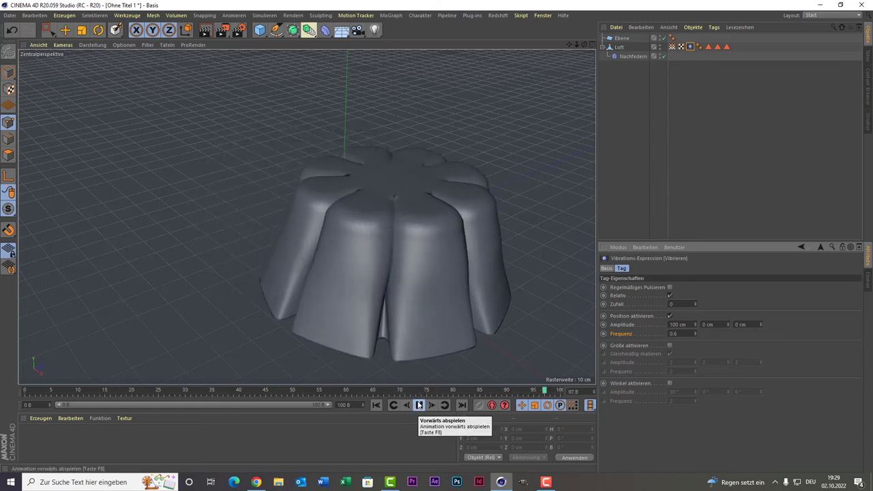
click(418, 406)
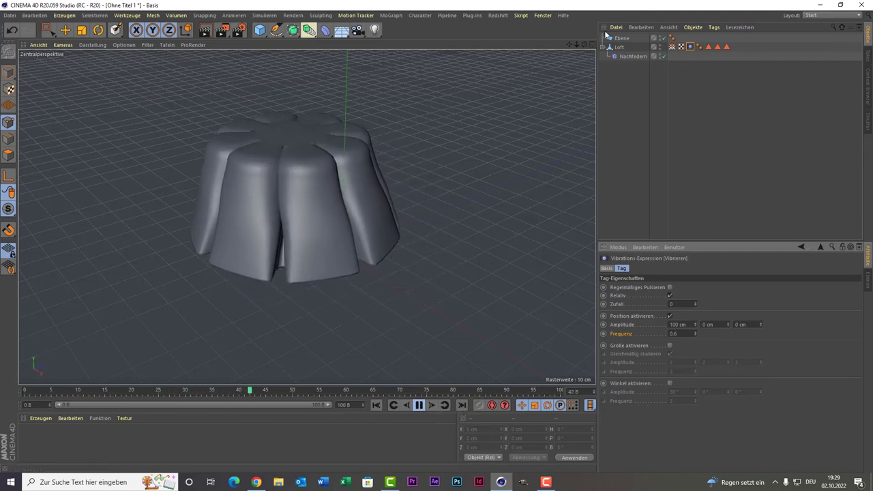
- Change the Vibrieren tag's Frequenz to 0.8
click(692, 51)
click(690, 46)
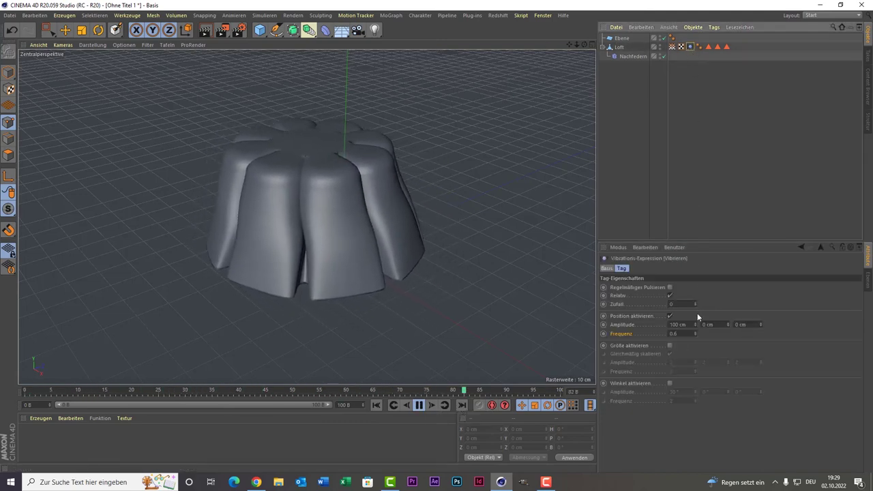
double_click(679, 334)
text(8)
key(Return)
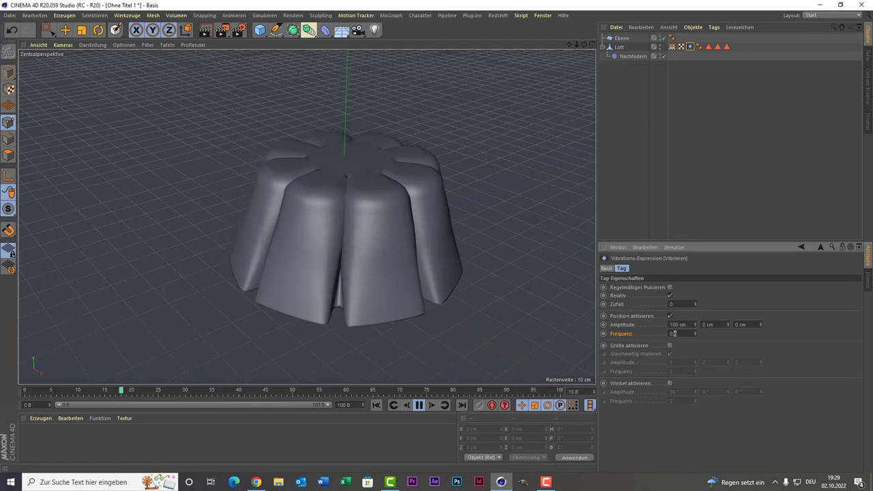